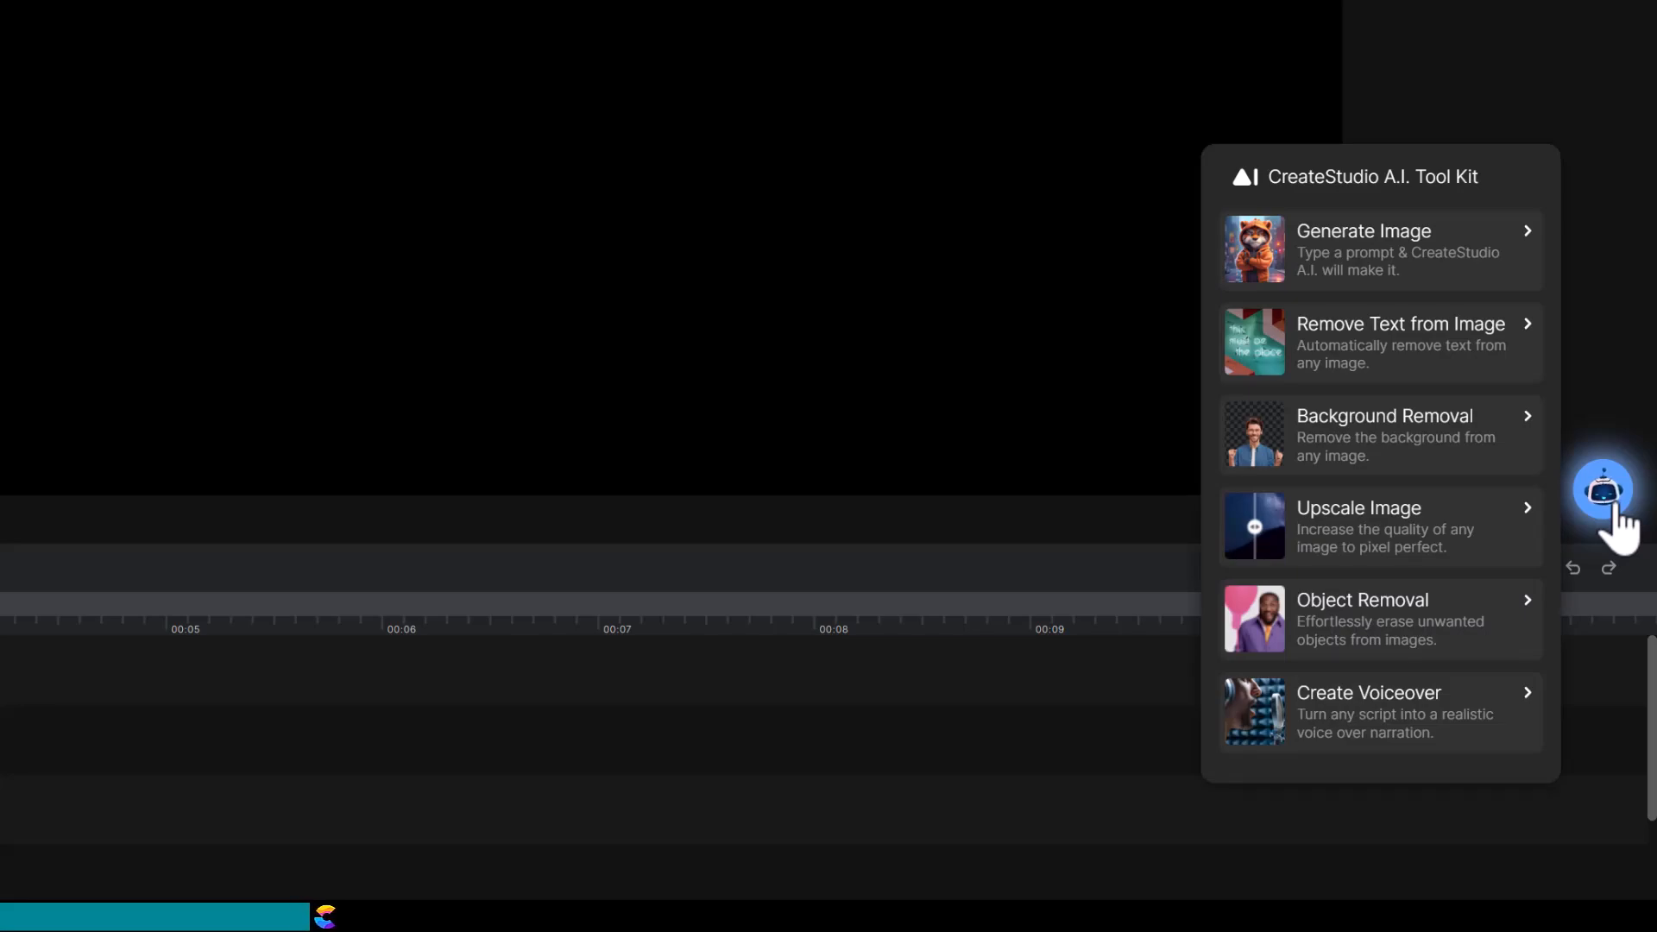
Step: Import photo IMG_5498 from the Santa Cans folder into the media library, then close the A.I. Tool Kit
{"action": "left_click", "coordinate": [1439, 437]}
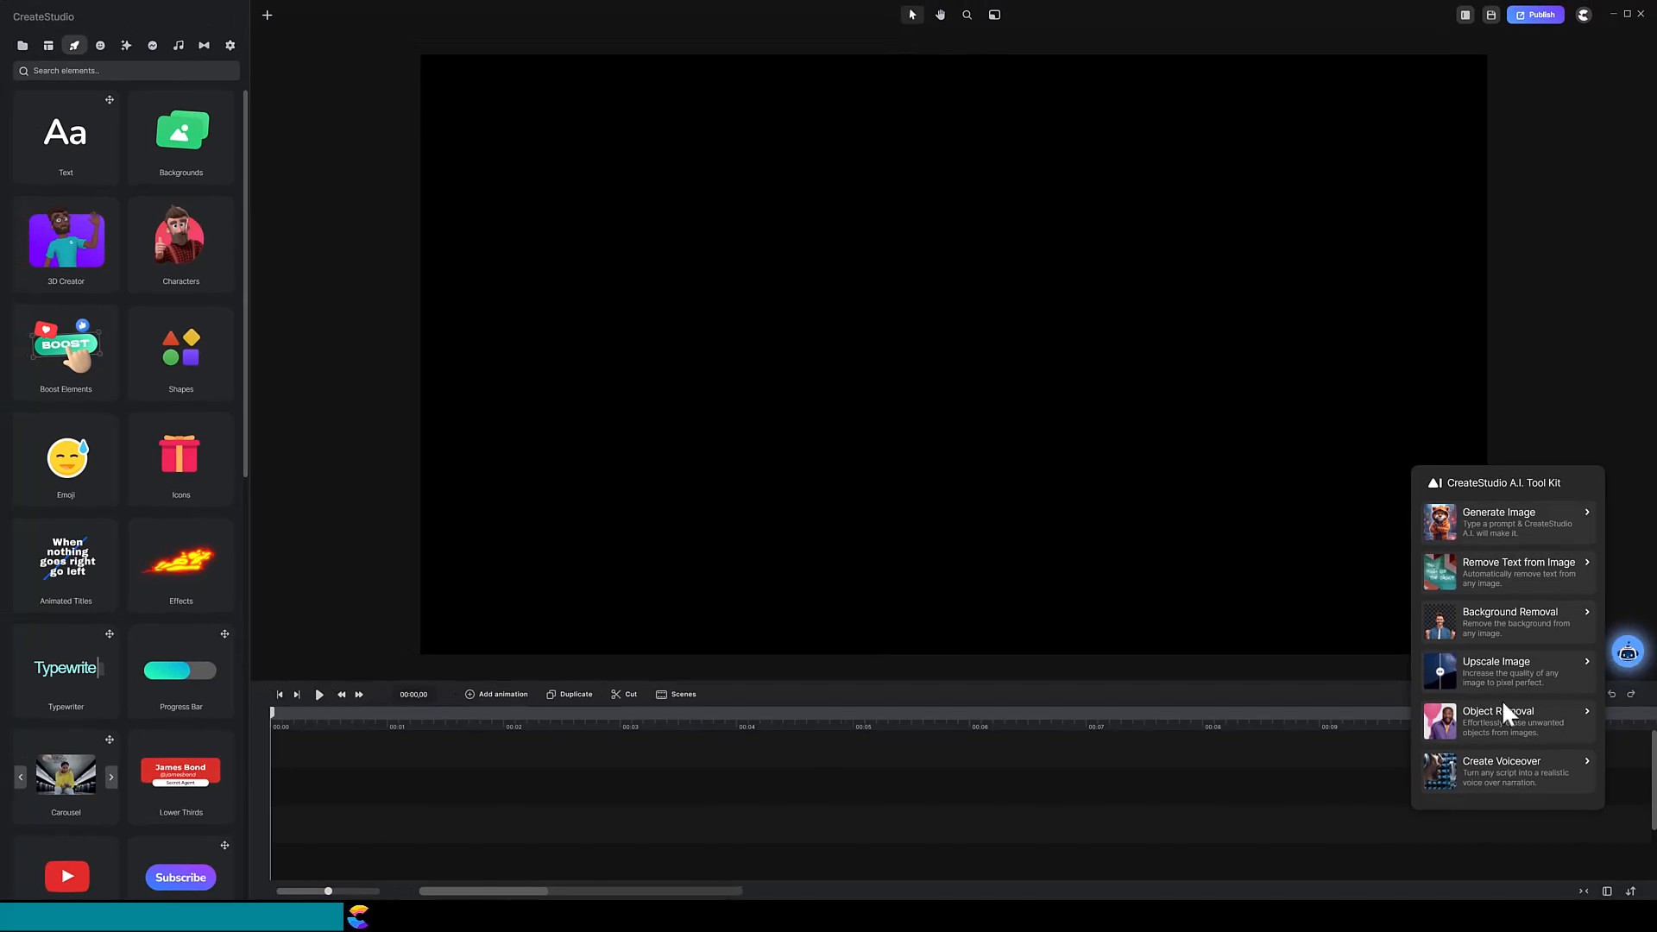
{"action": "left_click", "coordinate": [22, 45]}
{"action": "left_click", "coordinate": [117, 881]}
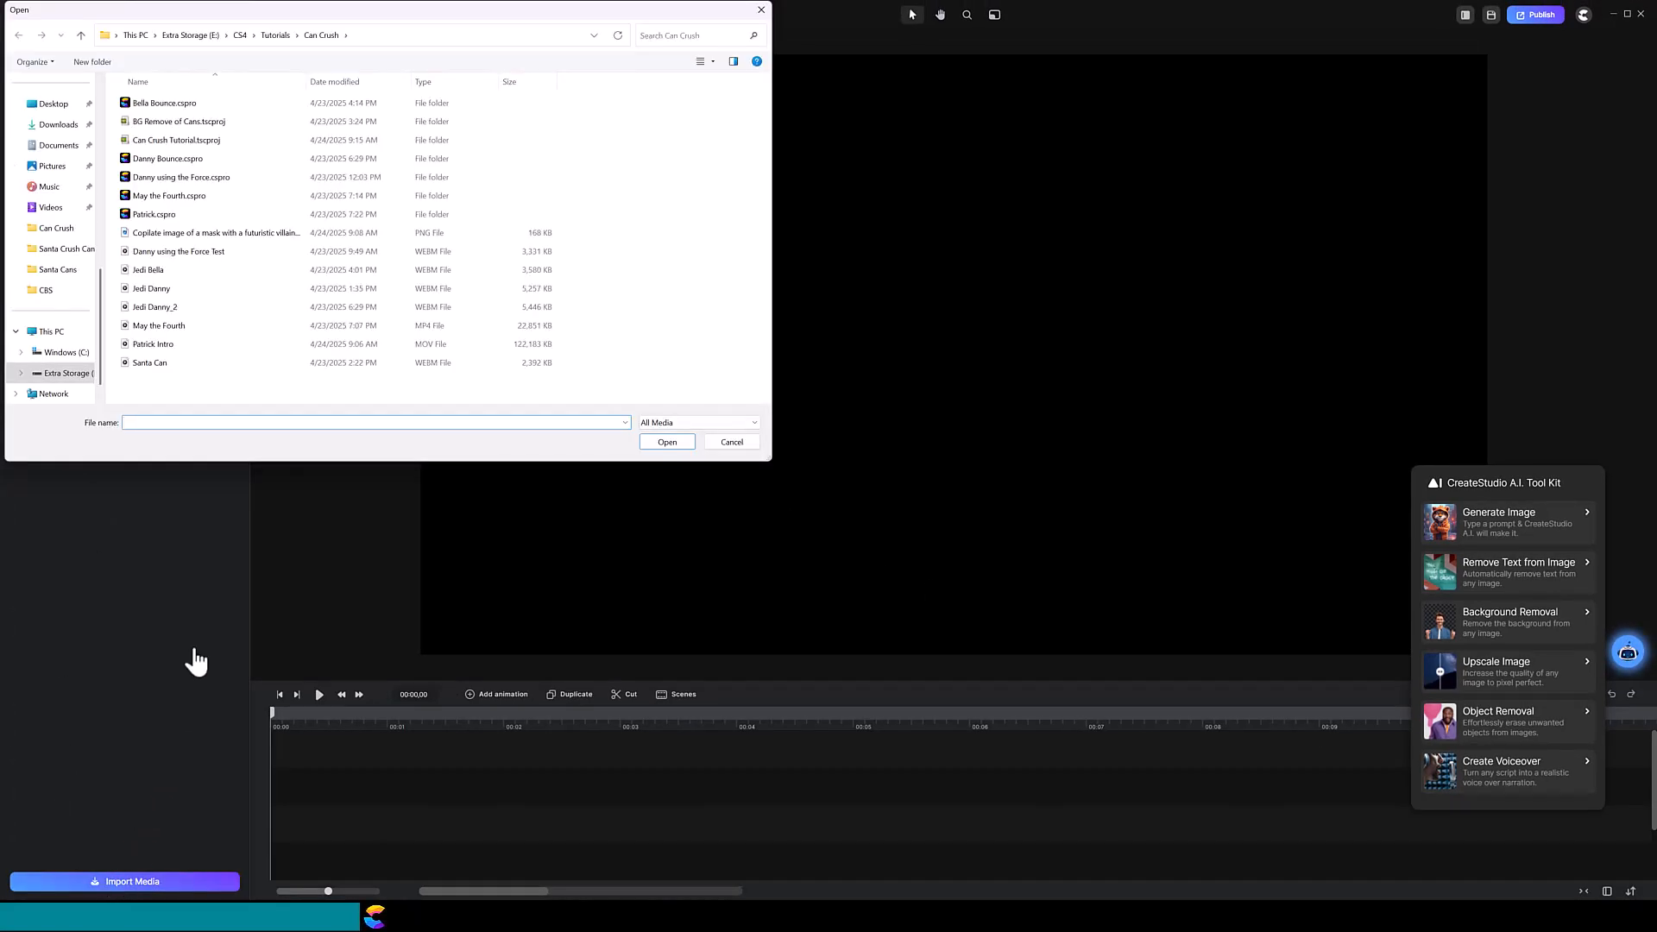
{"action": "left_click", "coordinate": [52, 270]}
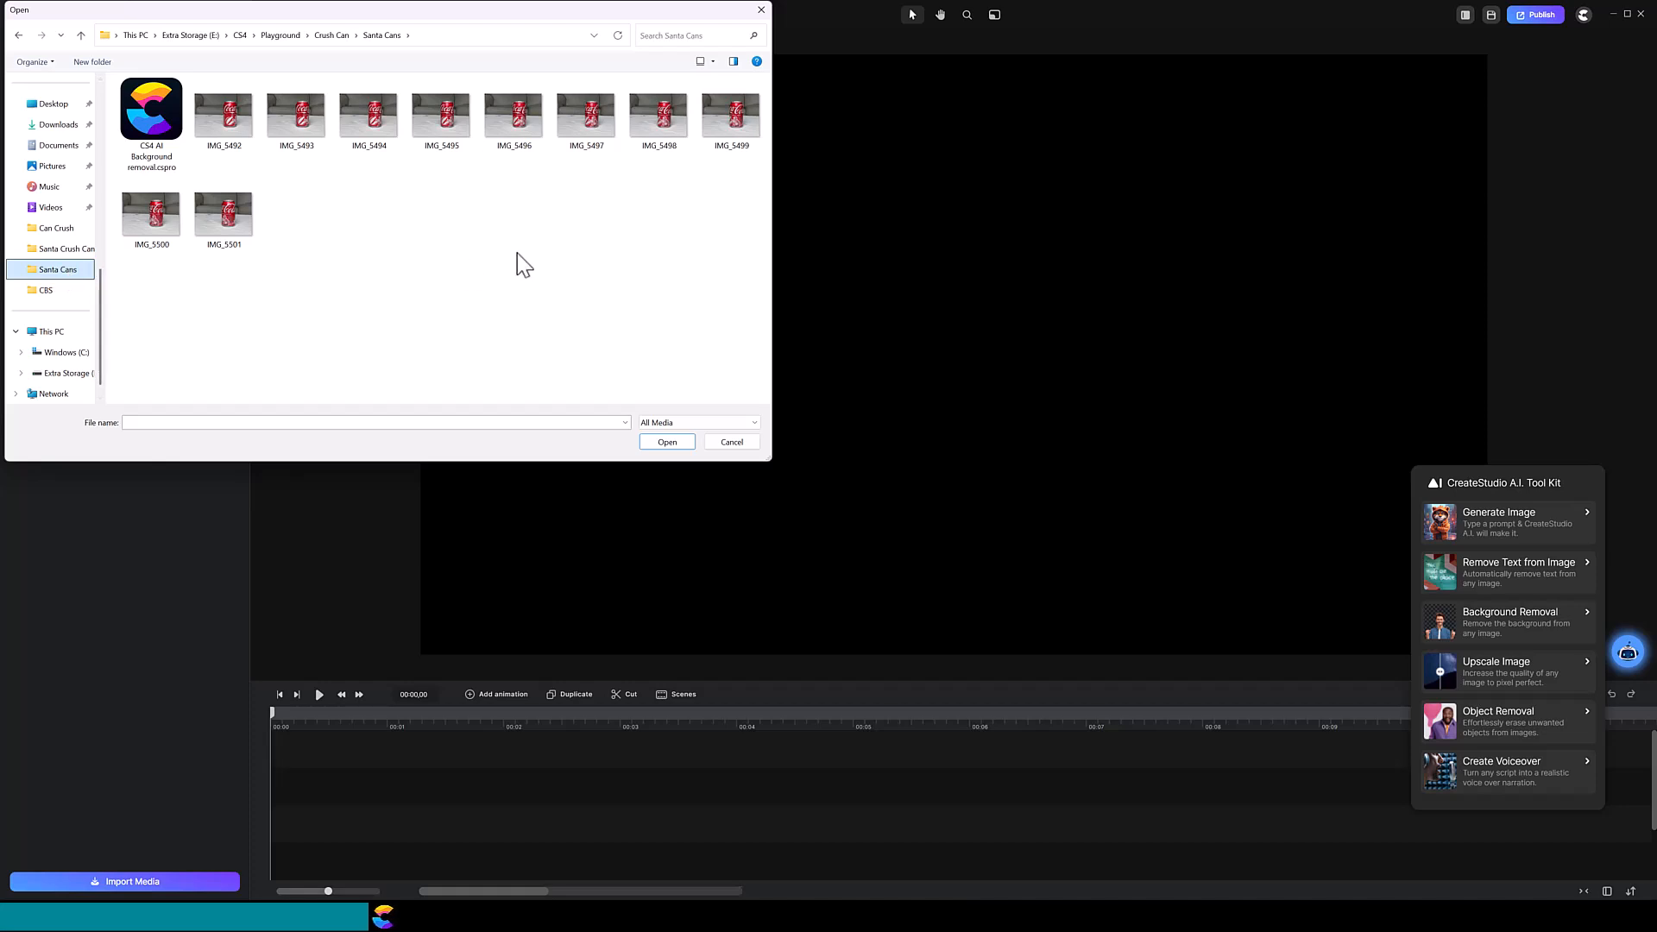
{"action": "left_click", "coordinate": [658, 115]}
{"action": "left_click", "coordinate": [668, 440]}
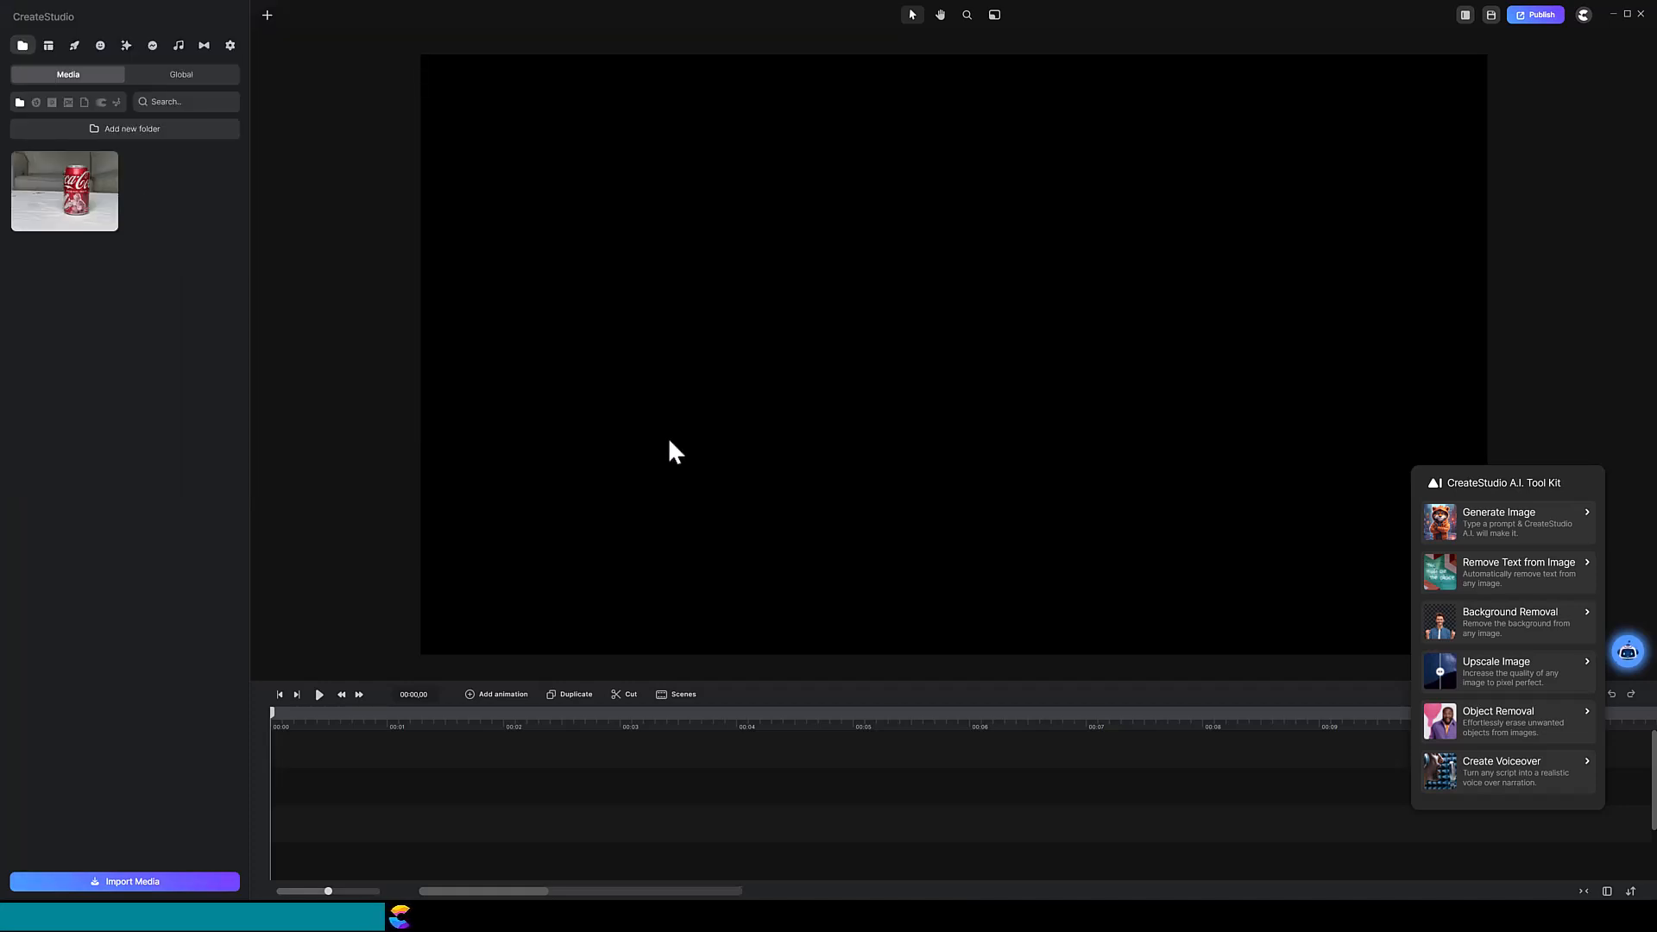
{"action": "left_click", "coordinate": [669, 441]}
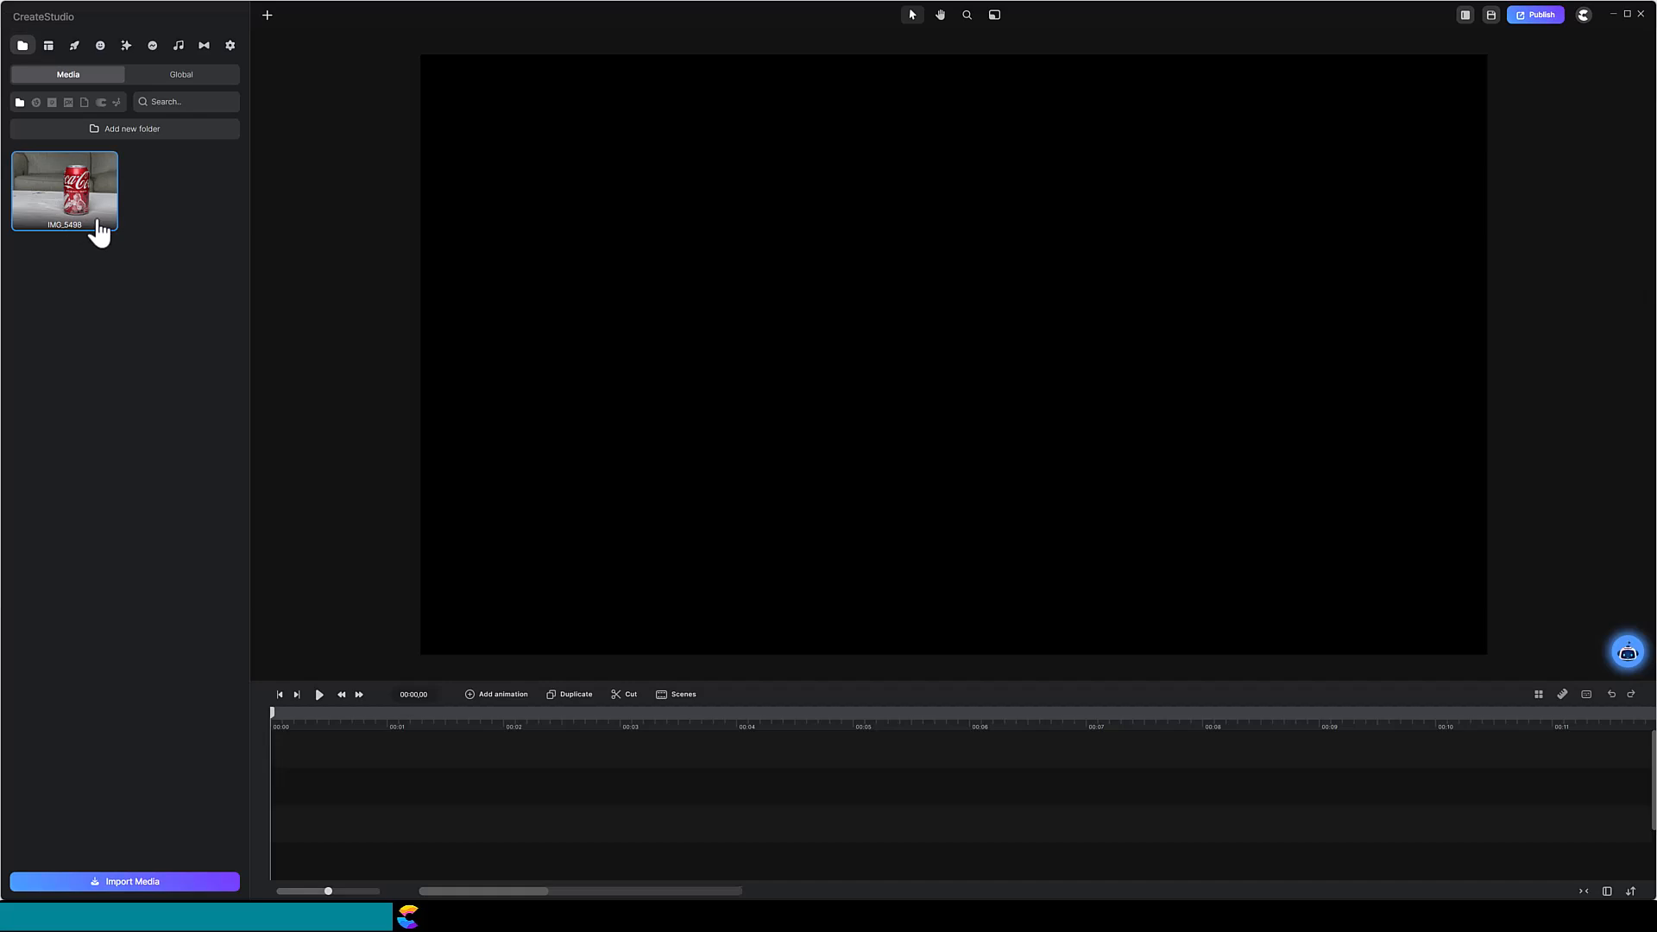
Step: Drag the imported can thumbnail from the Media panel onto the timeline
{"action": "left_click_drag", "start_coordinate": [96, 230], "coordinate": [308, 786]}
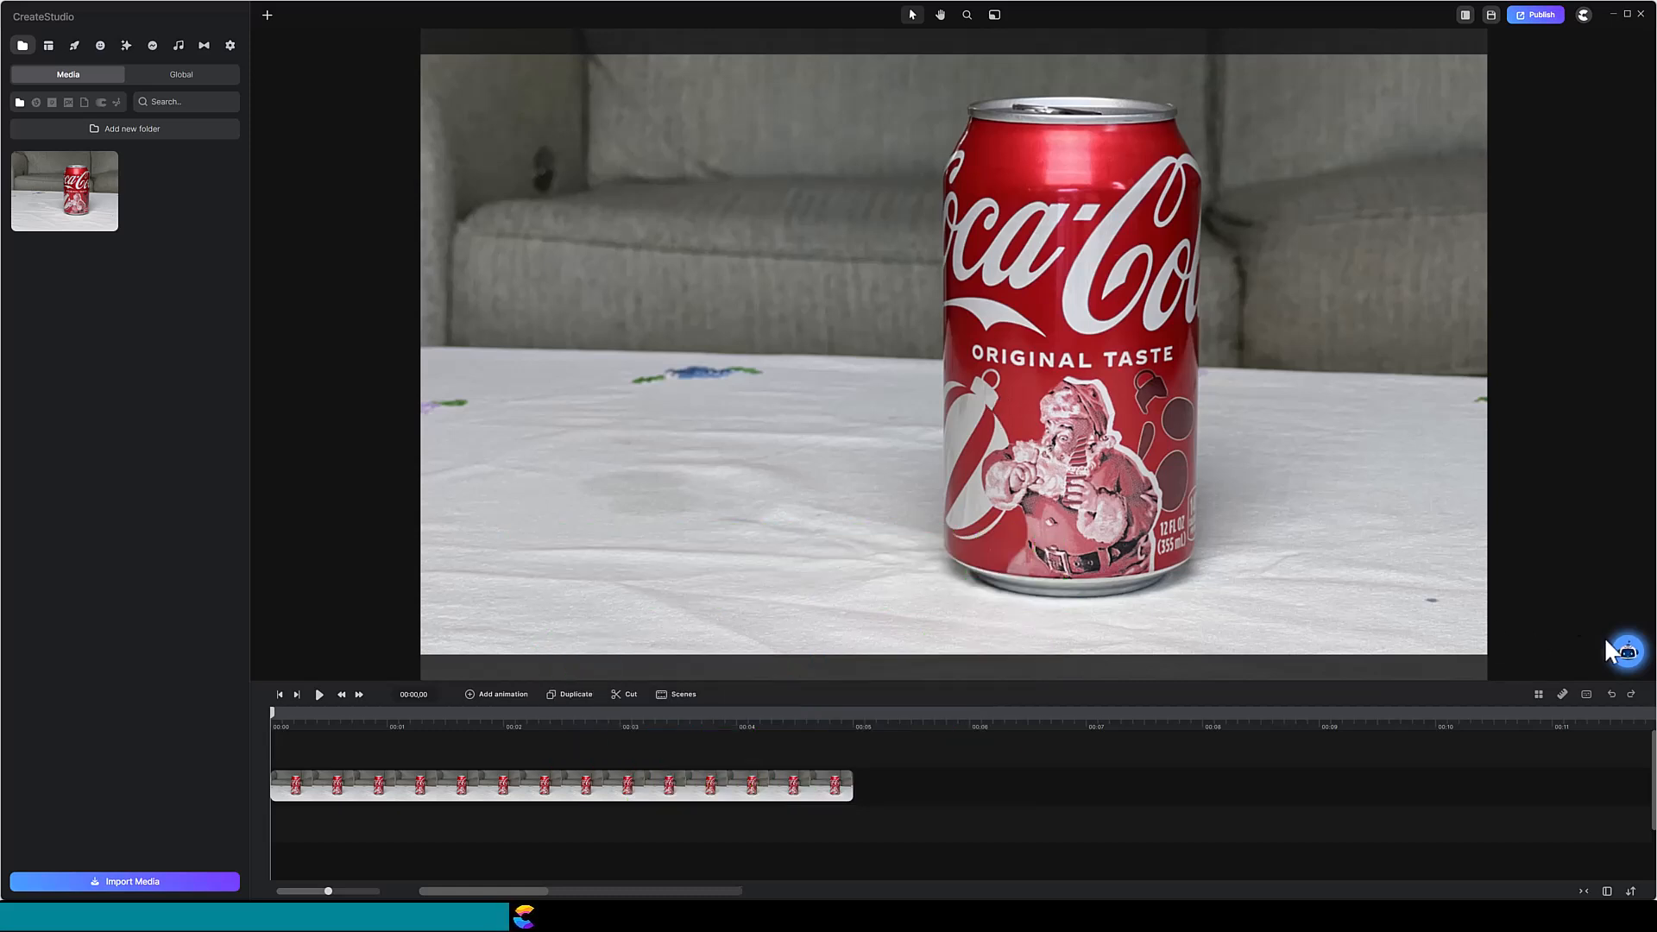
Step: Select the can photo clip and open Background Removal from the A.I. Tool Kit
{"action": "left_click", "coordinate": [1630, 658]}
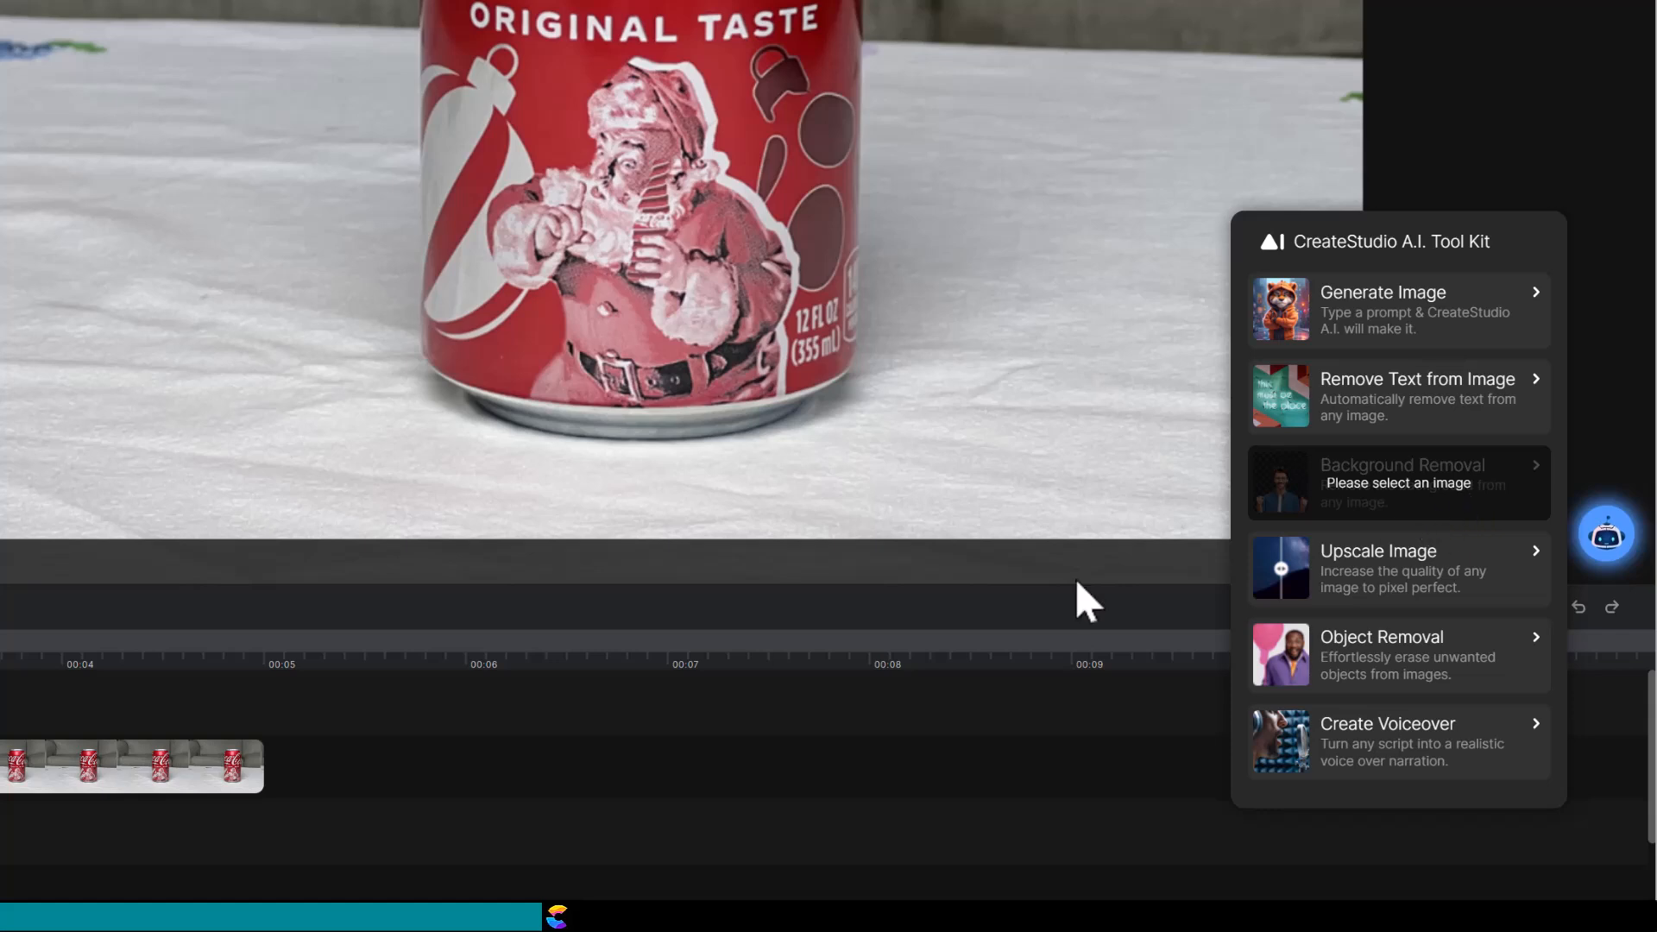
{"action": "left_click", "coordinate": [154, 778]}
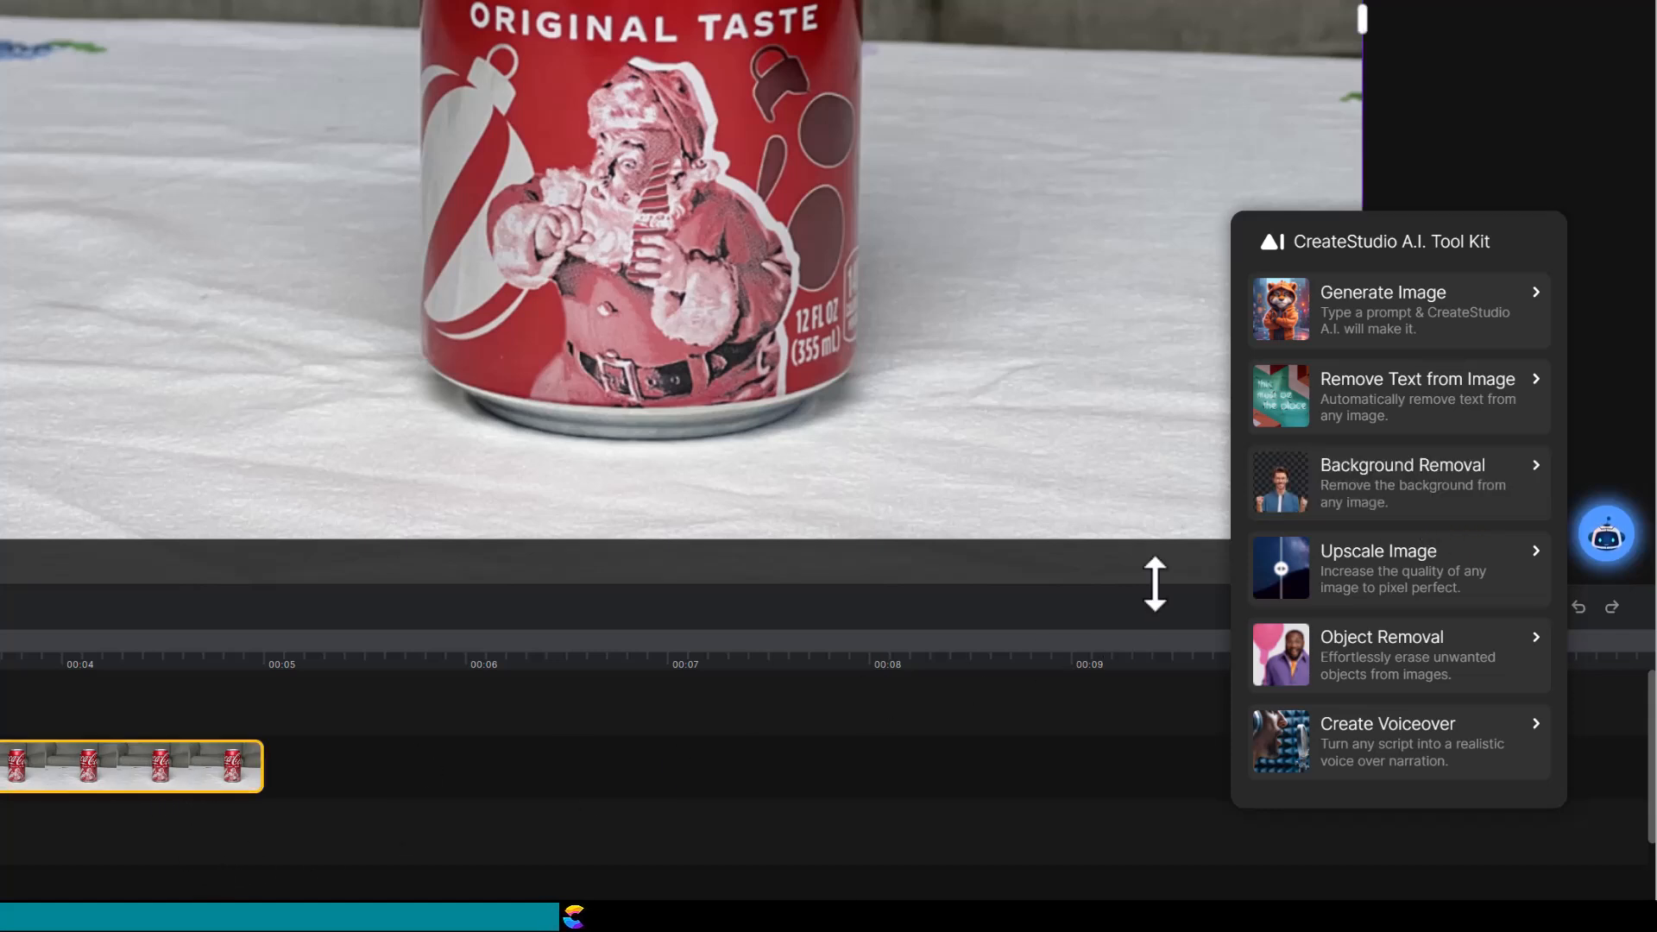
{"action": "left_click", "coordinate": [1365, 489]}
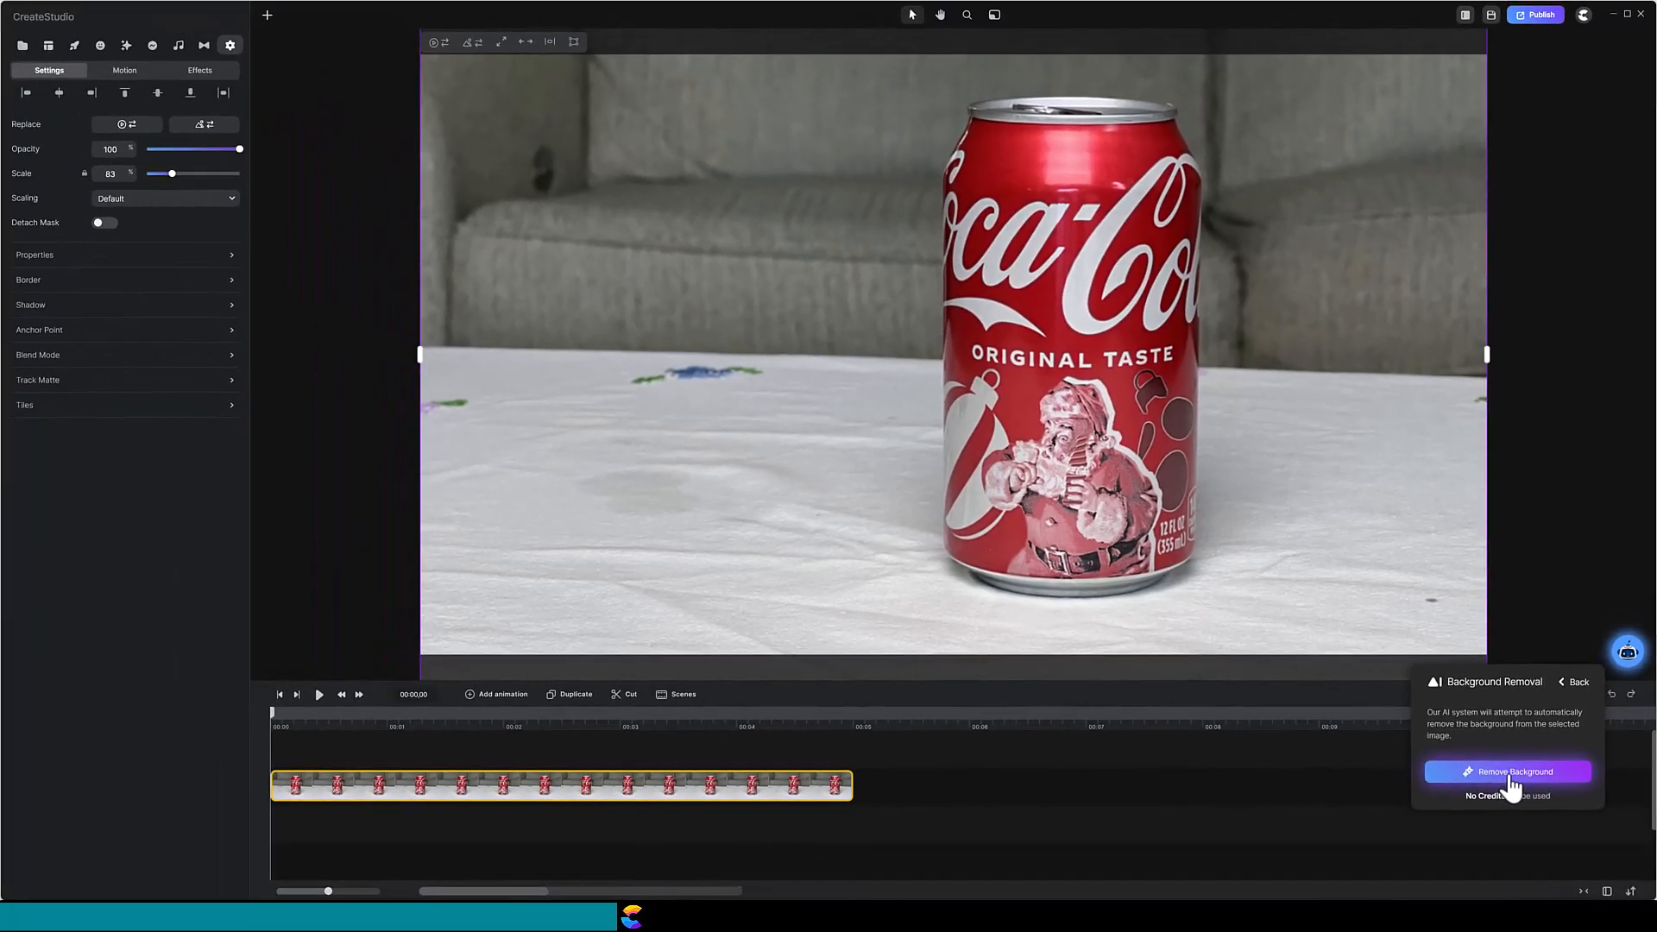
Step: Run Remove Background on the first can photo to create a cutout
{"action": "left_click", "coordinate": [1412, 748]}
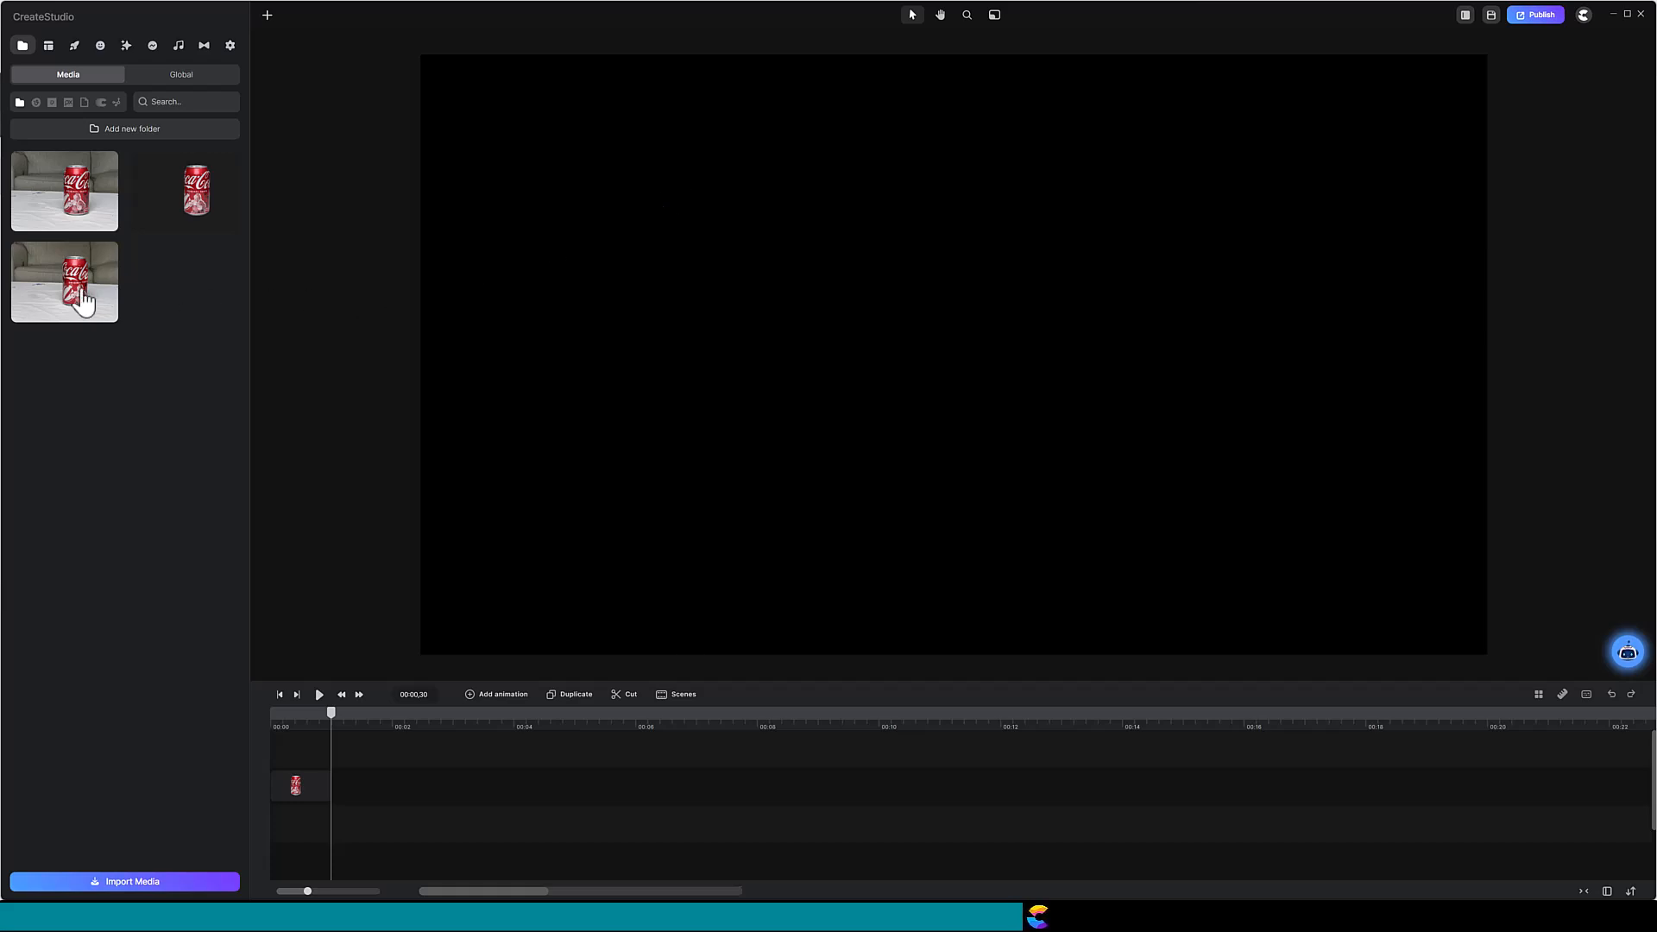
Step: Add the next can photo to the timeline and remove its background with Background Removal
{"action": "left_click_drag", "start_coordinate": [37, 296], "coordinate": [752, 380]}
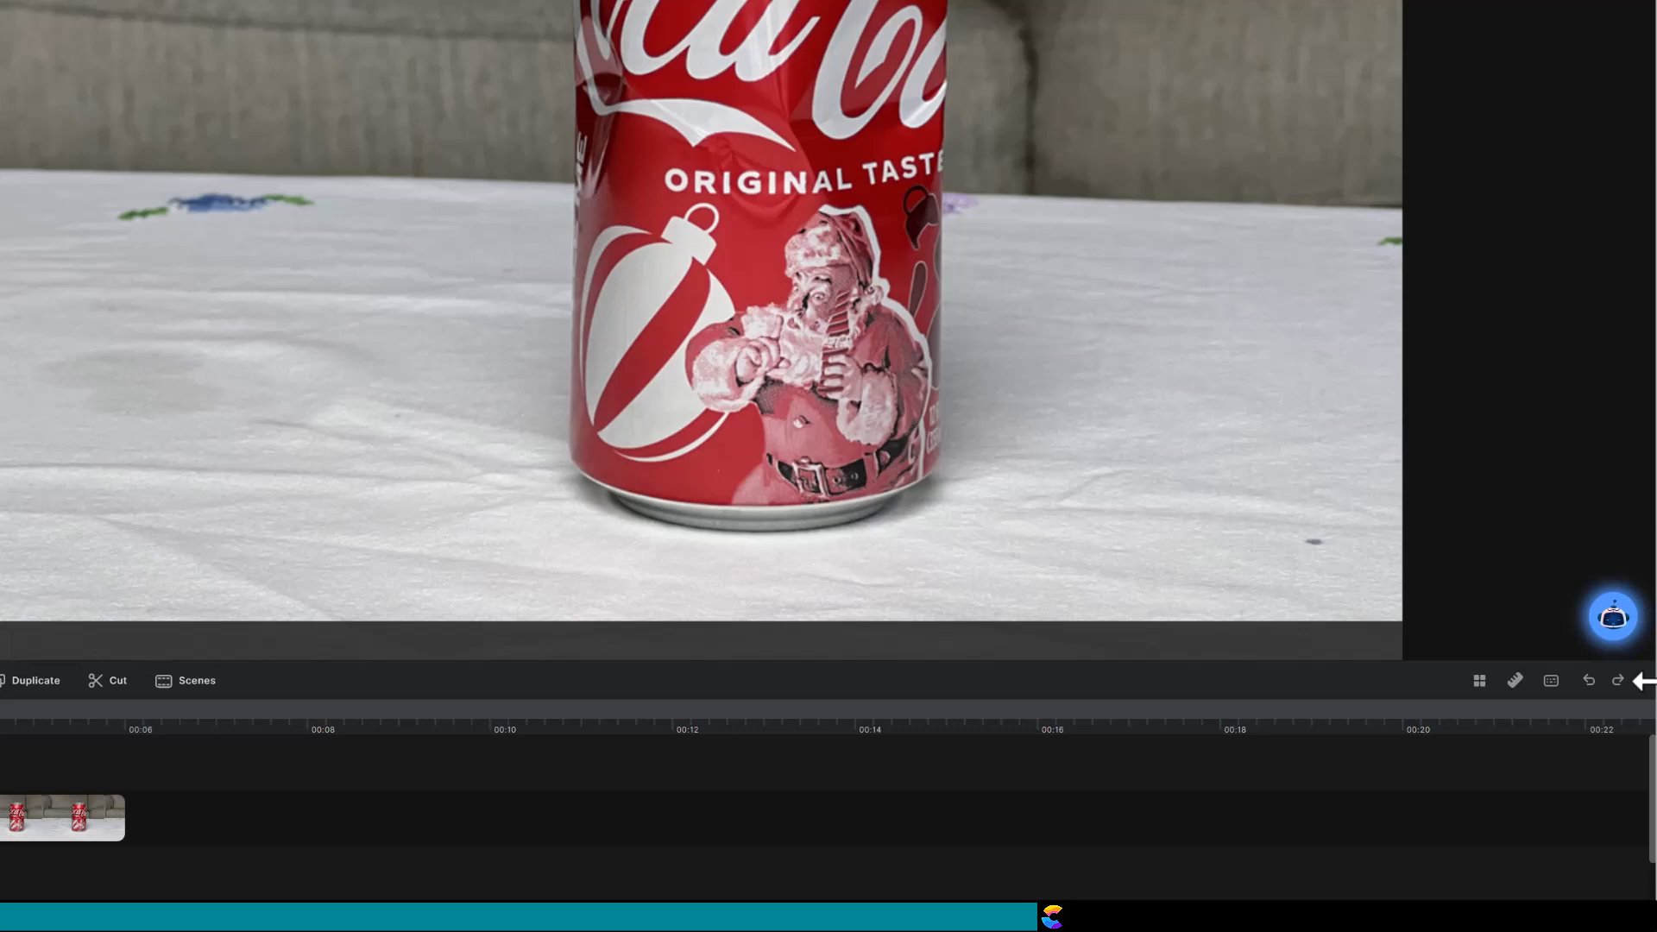
{"action": "left_click", "coordinate": [1615, 620]}
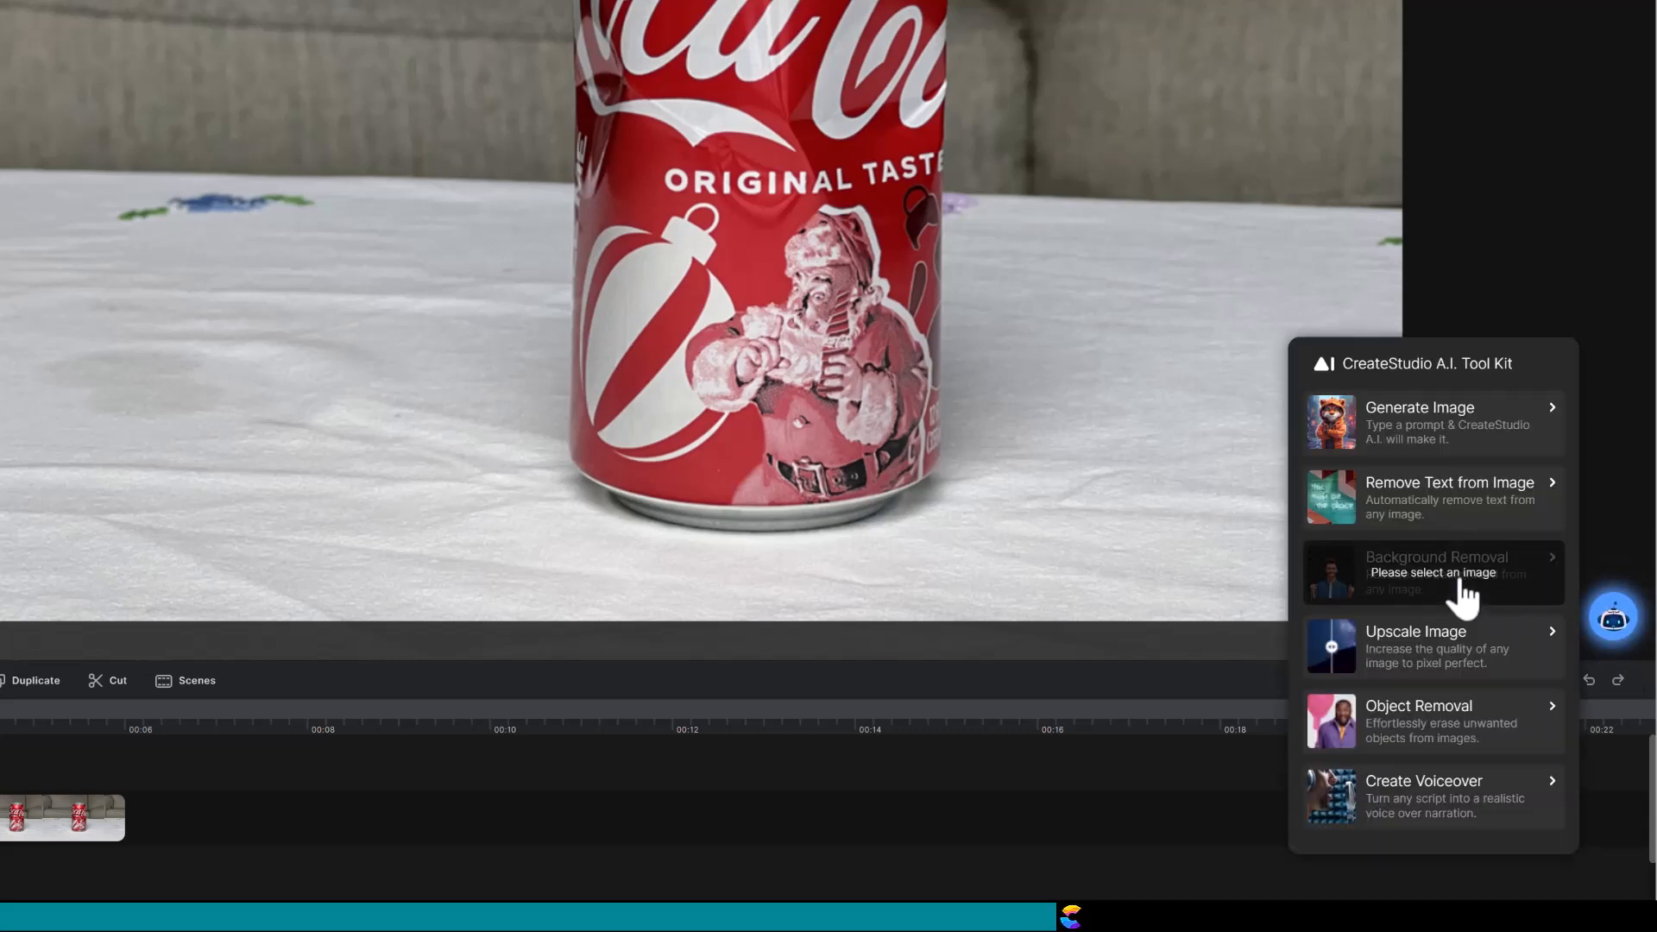
{"action": "left_click", "coordinate": [31, 824]}
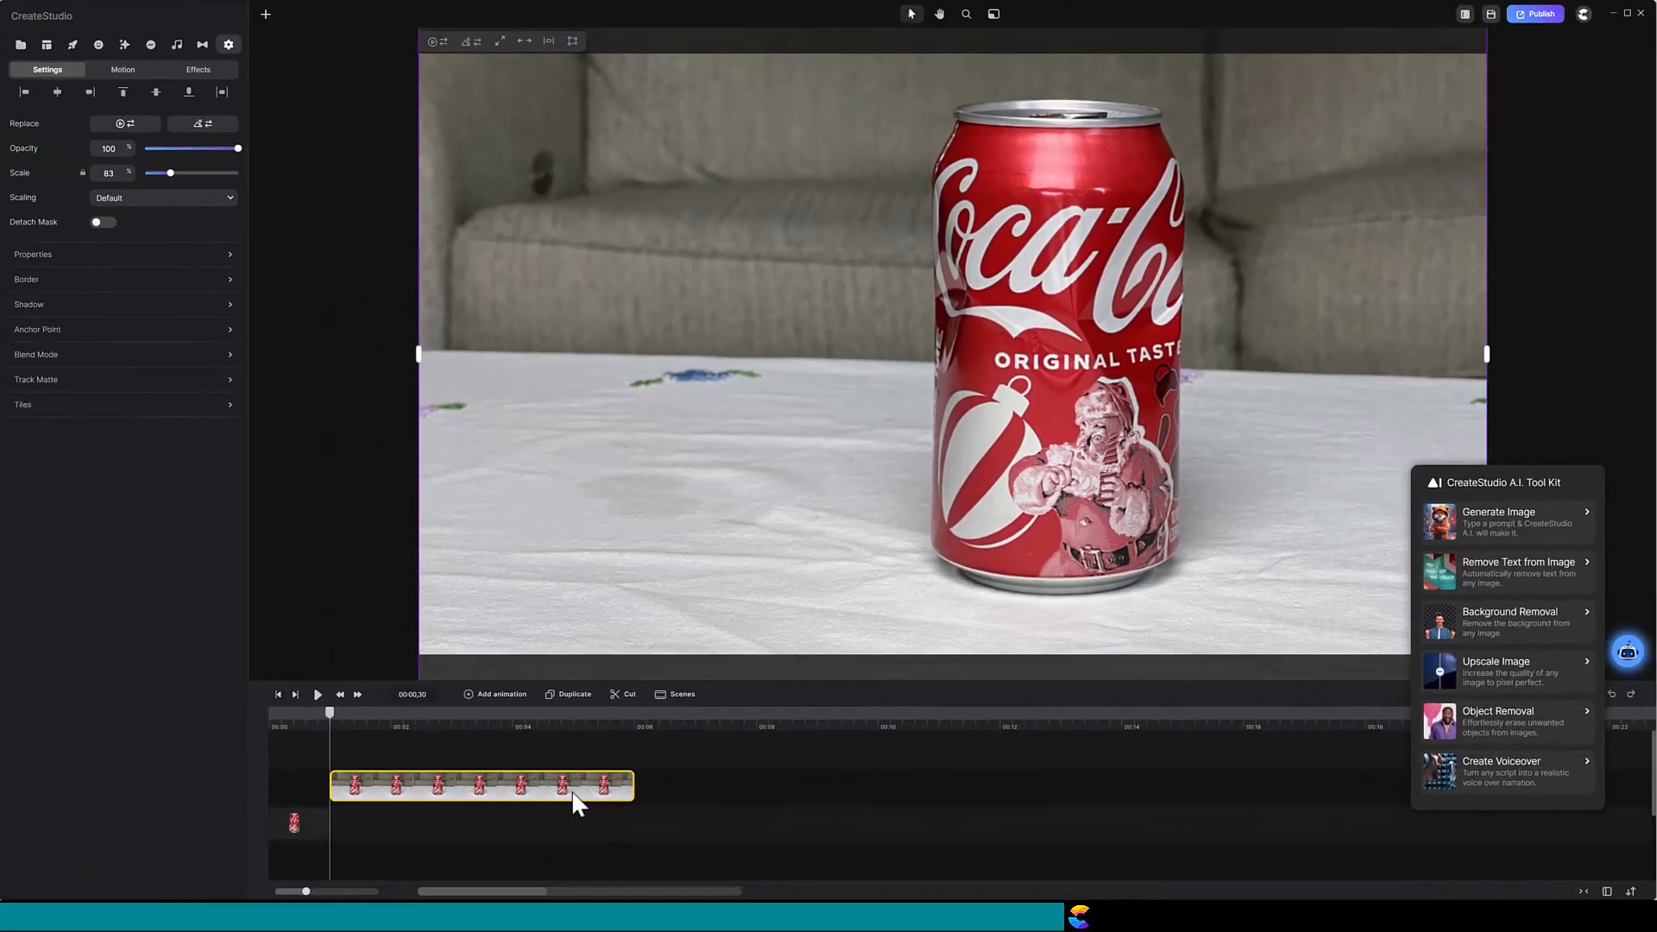
{"action": "left_click", "coordinate": [1509, 632]}
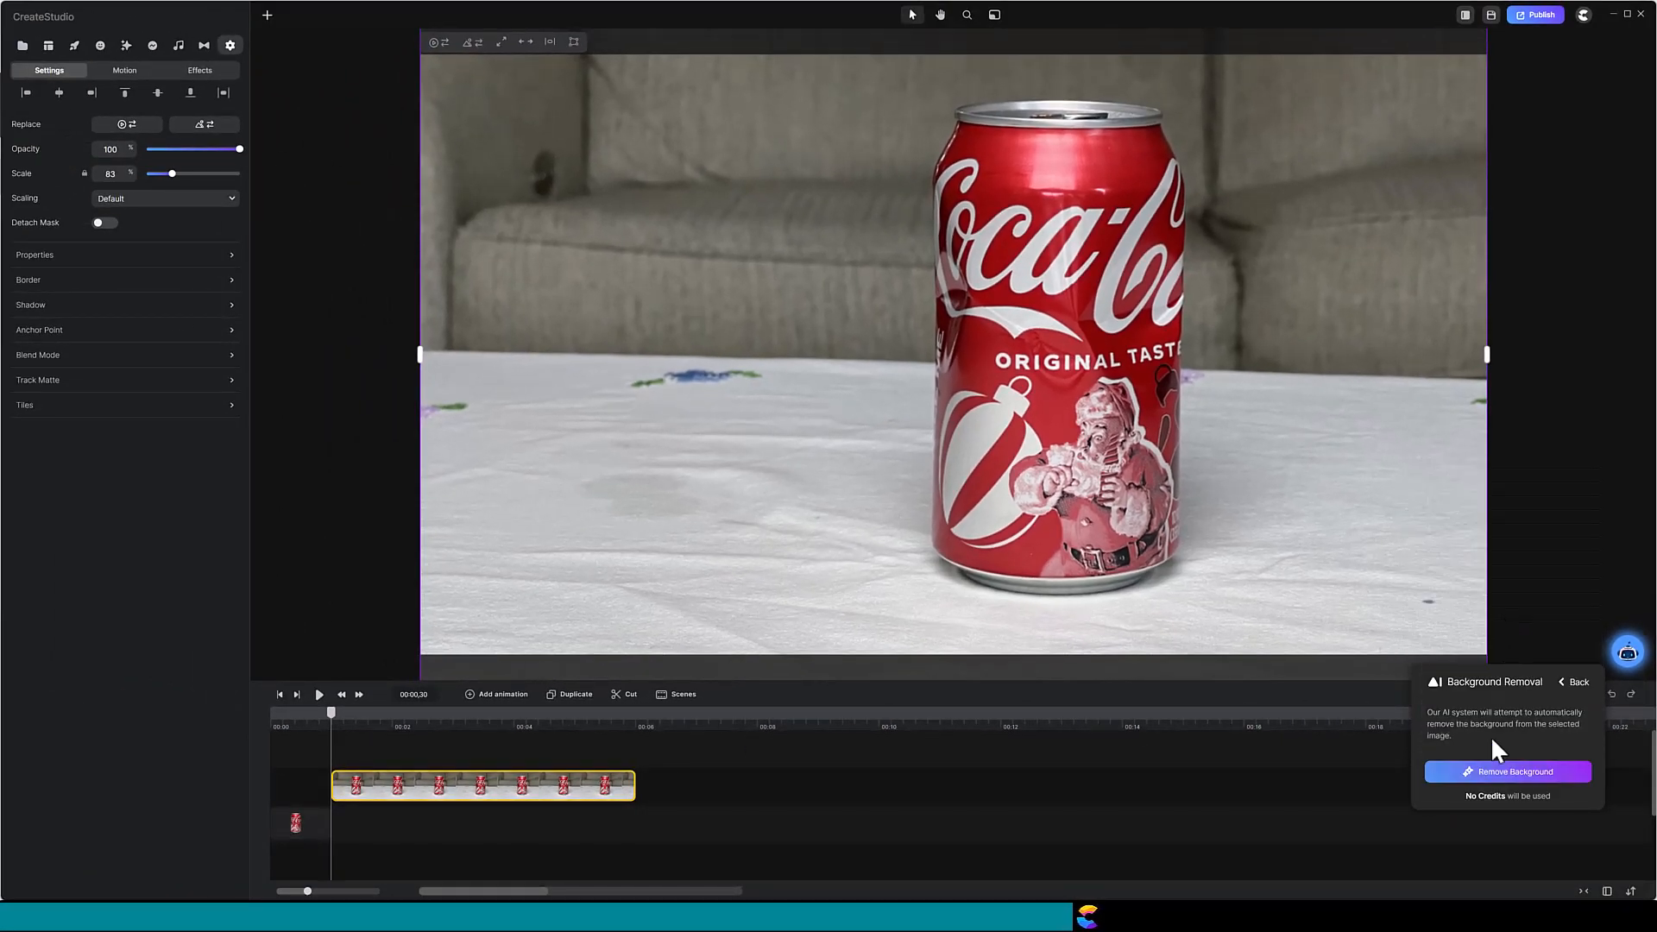
{"action": "left_click", "coordinate": [1491, 777]}
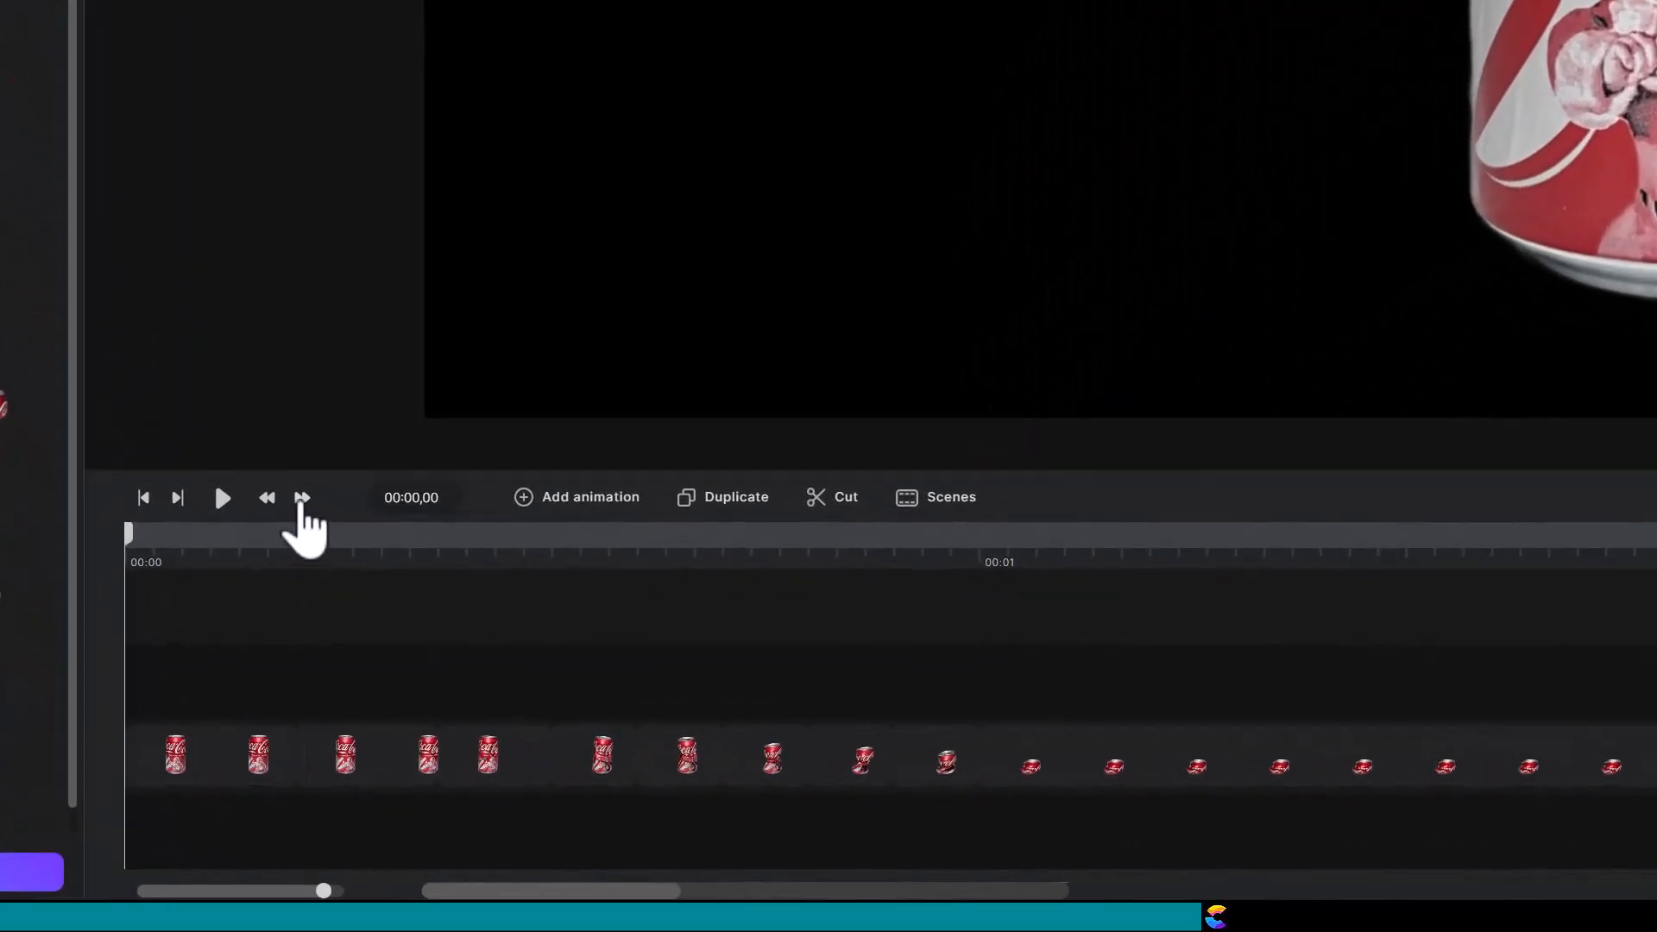
Step: Step forward through the opening frames, then through the third can frame clip
{"action": "left_click", "coordinate": [303, 498]}
{"action": "left_click", "coordinate": [302, 498]}
{"action": "left_click", "coordinate": [302, 498]}
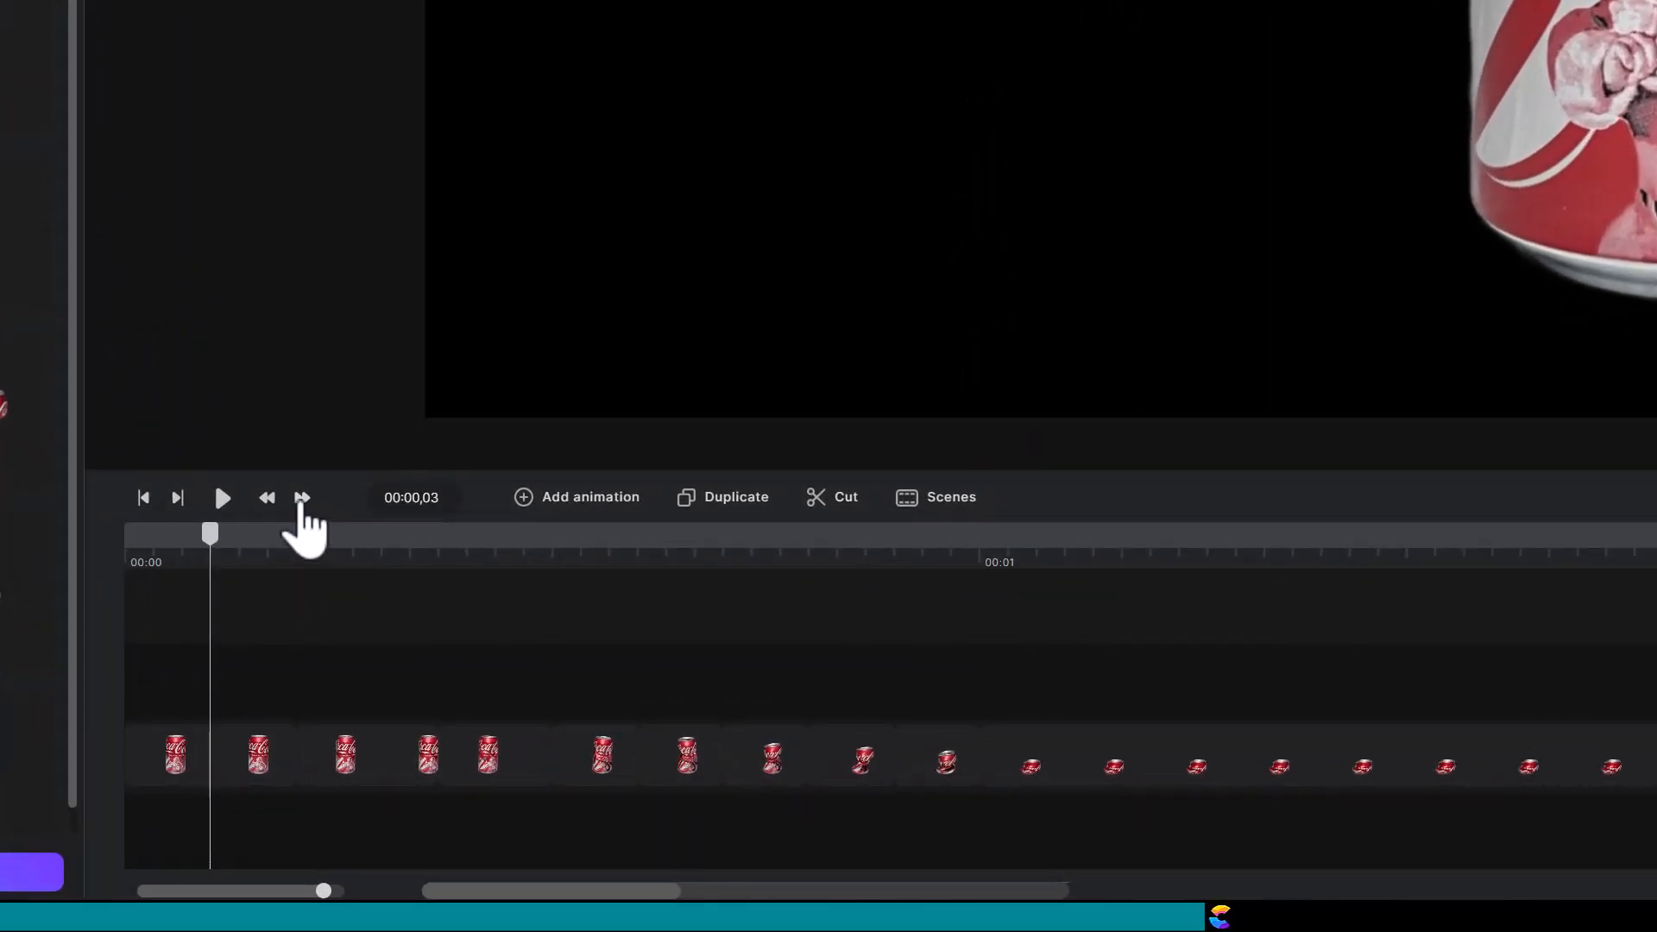
{"action": "left_click", "coordinate": [302, 498]}
{"action": "left_click", "coordinate": [302, 498]}
{"action": "left_click", "coordinate": [302, 498]}
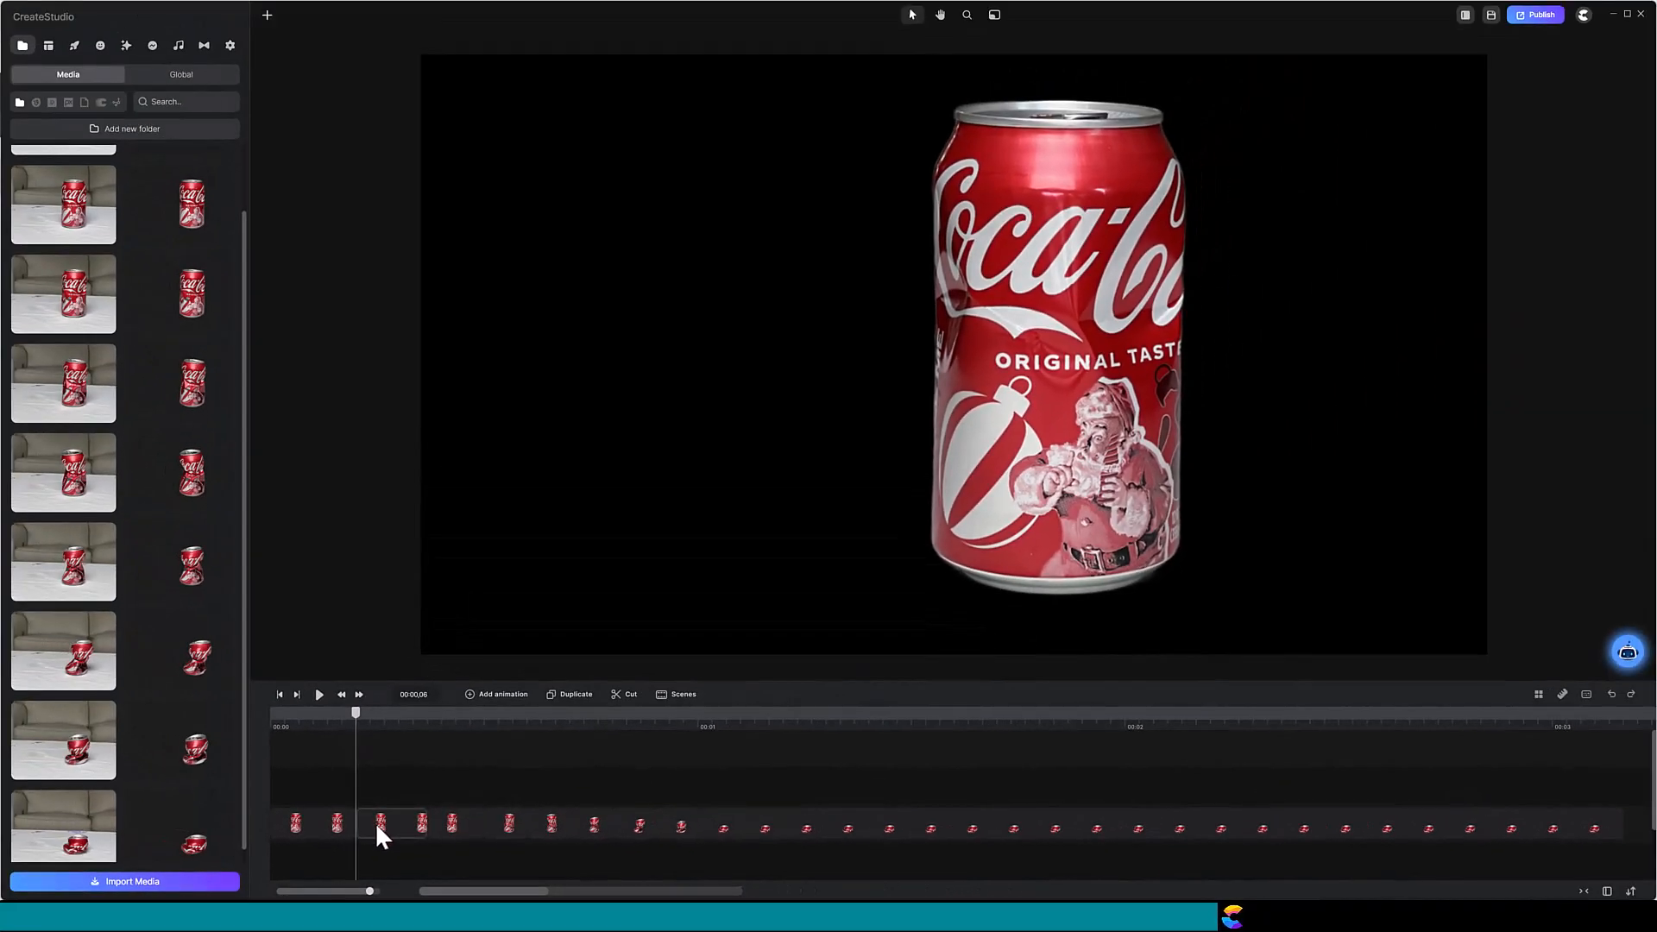
{"action": "left_click", "coordinate": [379, 824]}
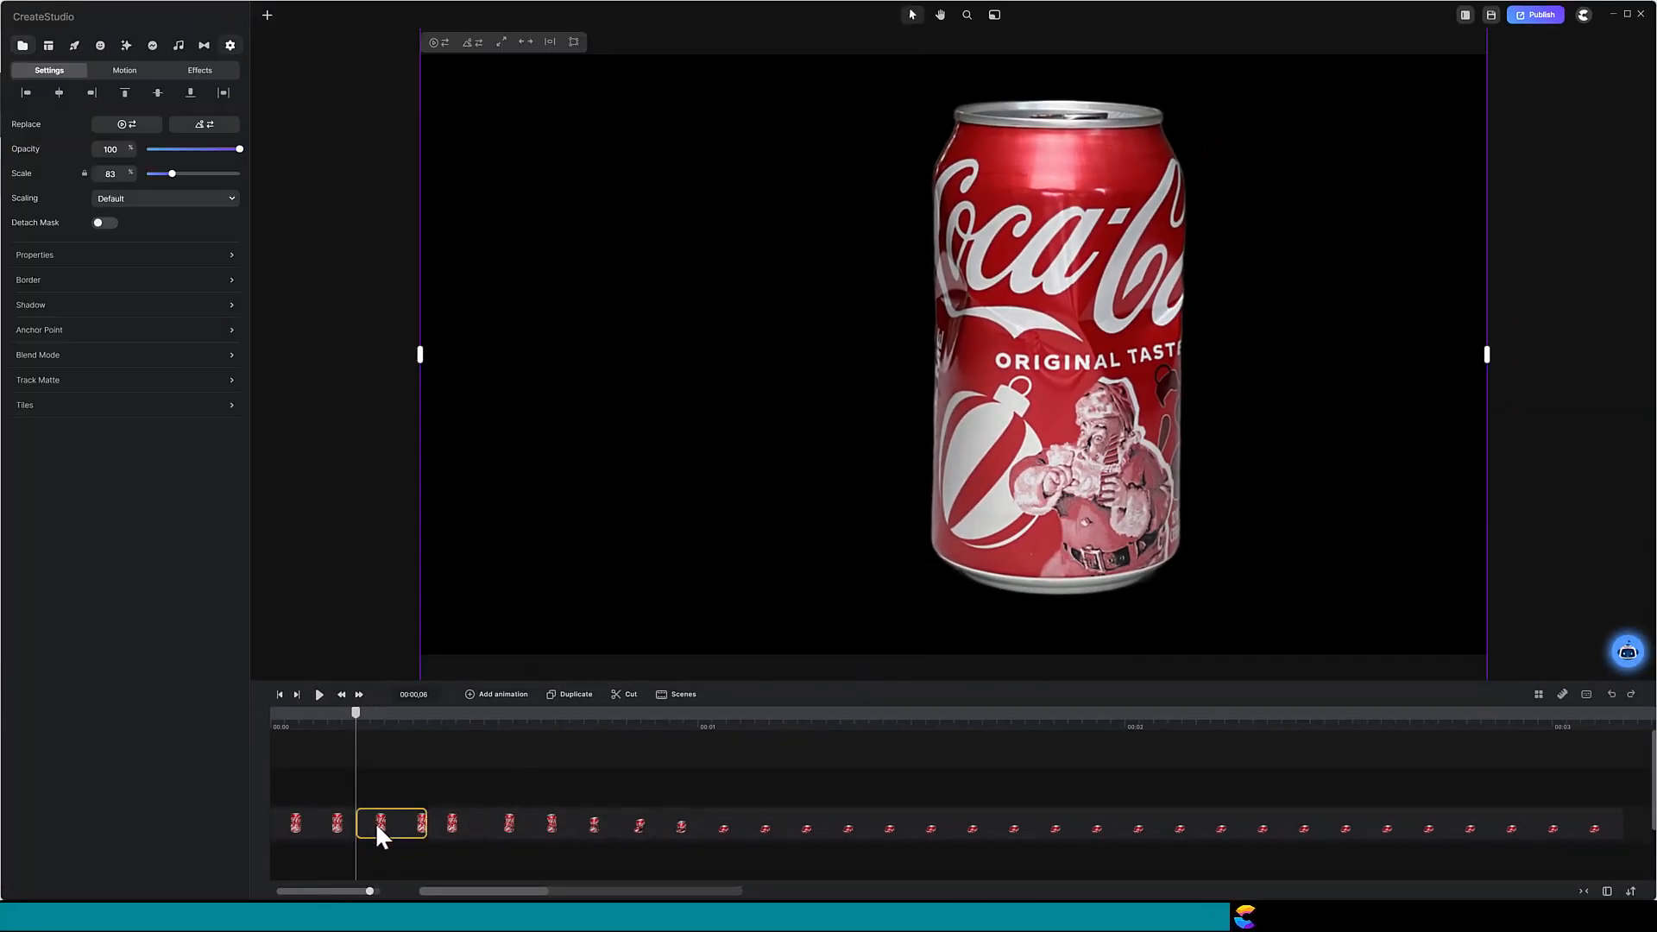
{"action": "left_click", "coordinate": [359, 695]}
{"action": "left_click", "coordinate": [359, 694]}
{"action": "left_click", "coordinate": [359, 695]}
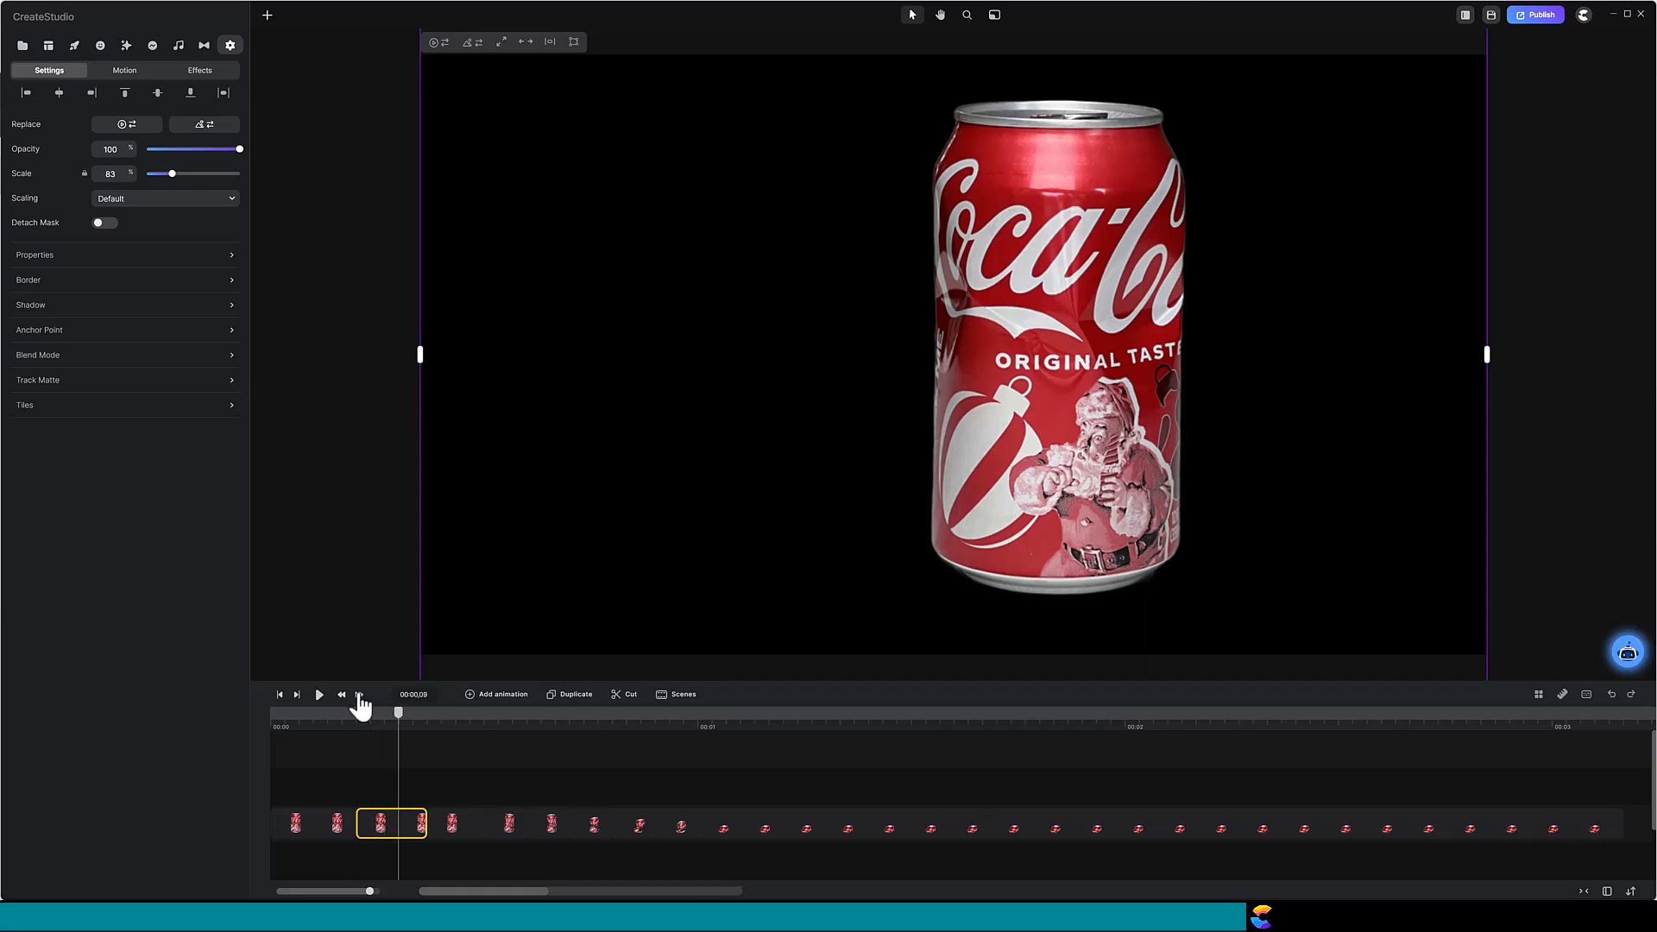
{"action": "left_click", "coordinate": [359, 695]}
{"action": "left_click", "coordinate": [359, 695]}
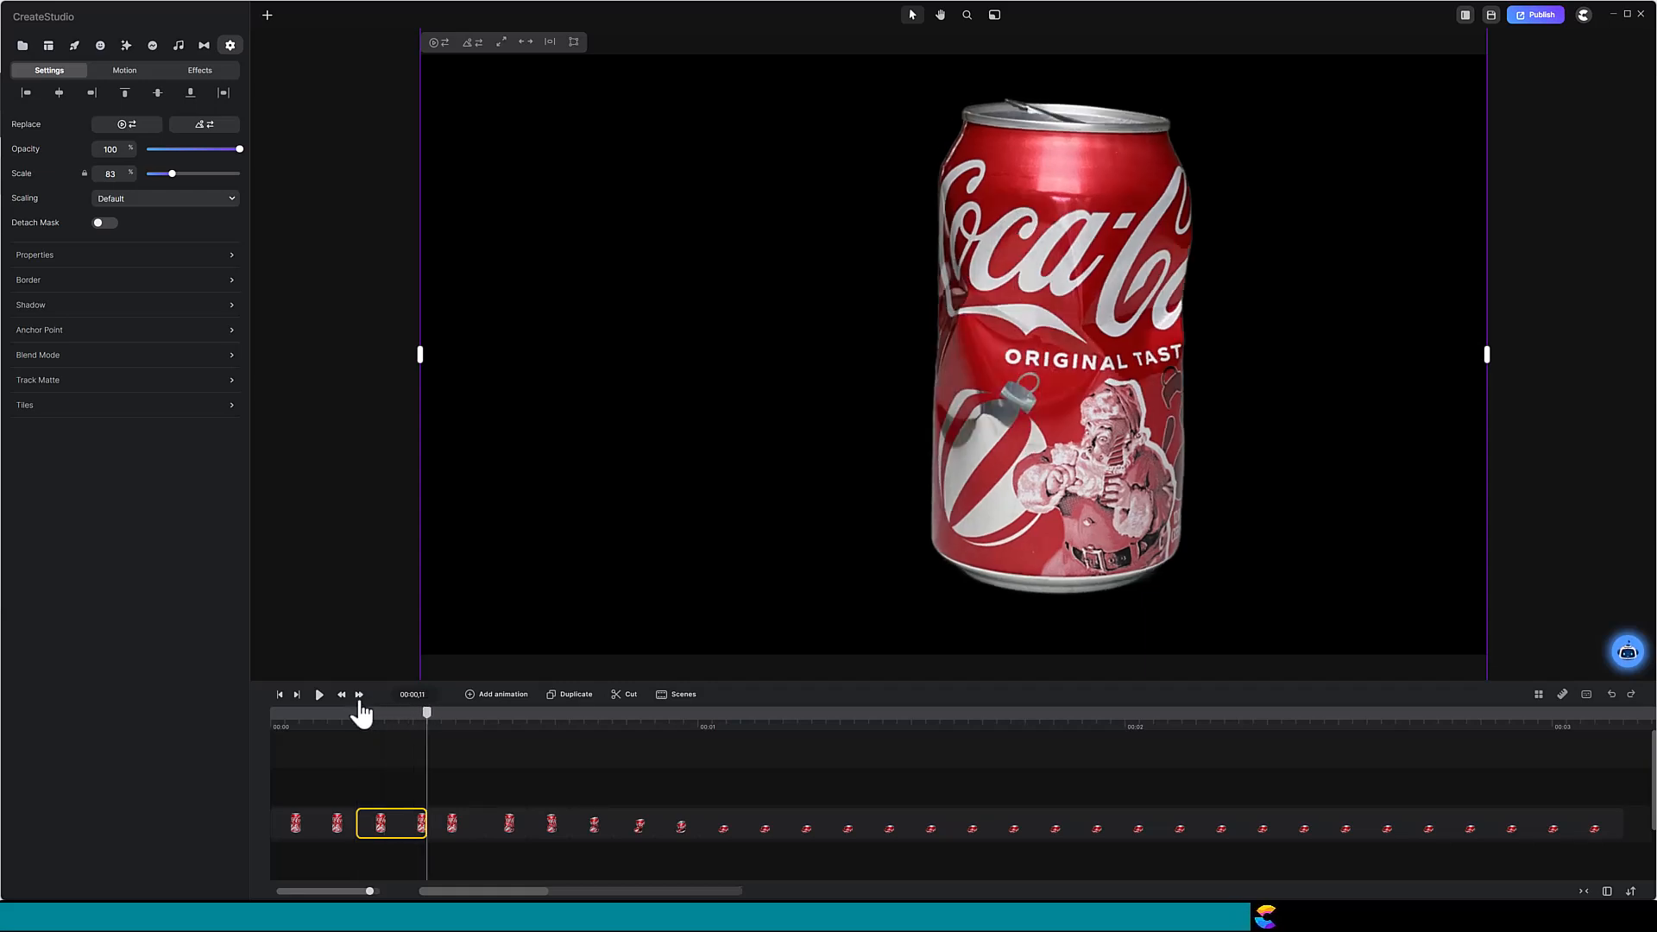
Step: Step frame by frame through the next two can frame clips
{"action": "left_click", "coordinate": [457, 830]}
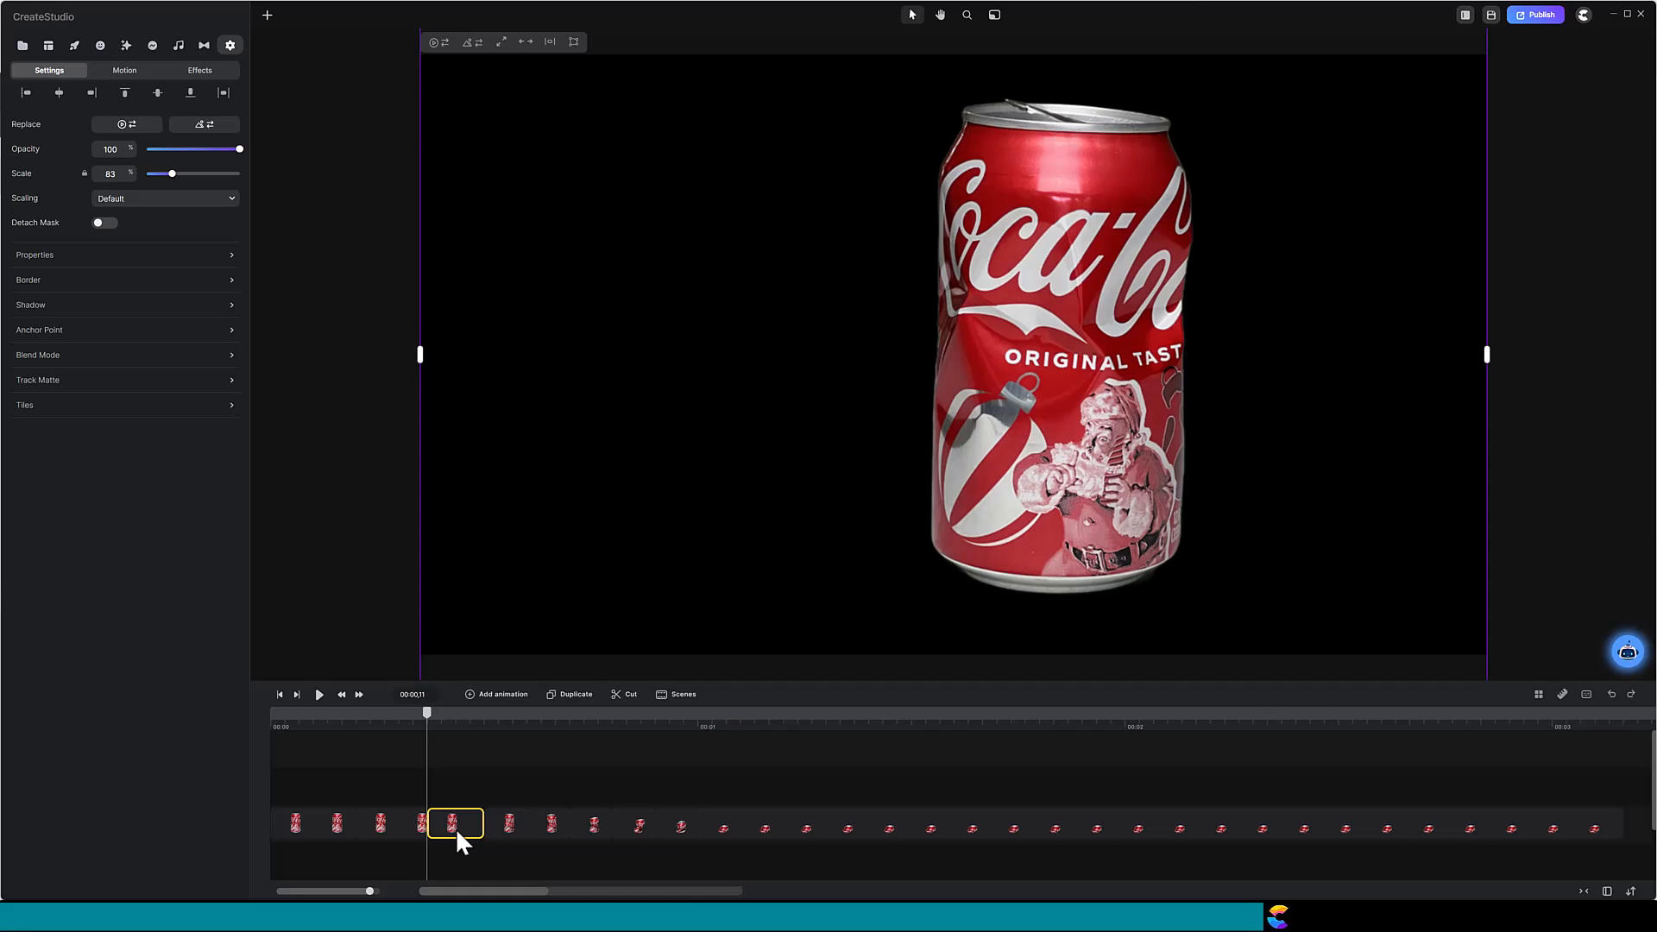
{"action": "left_click", "coordinate": [359, 695]}
{"action": "left_click", "coordinate": [359, 695]}
{"action": "left_click", "coordinate": [359, 695]}
{"action": "left_click", "coordinate": [359, 694]}
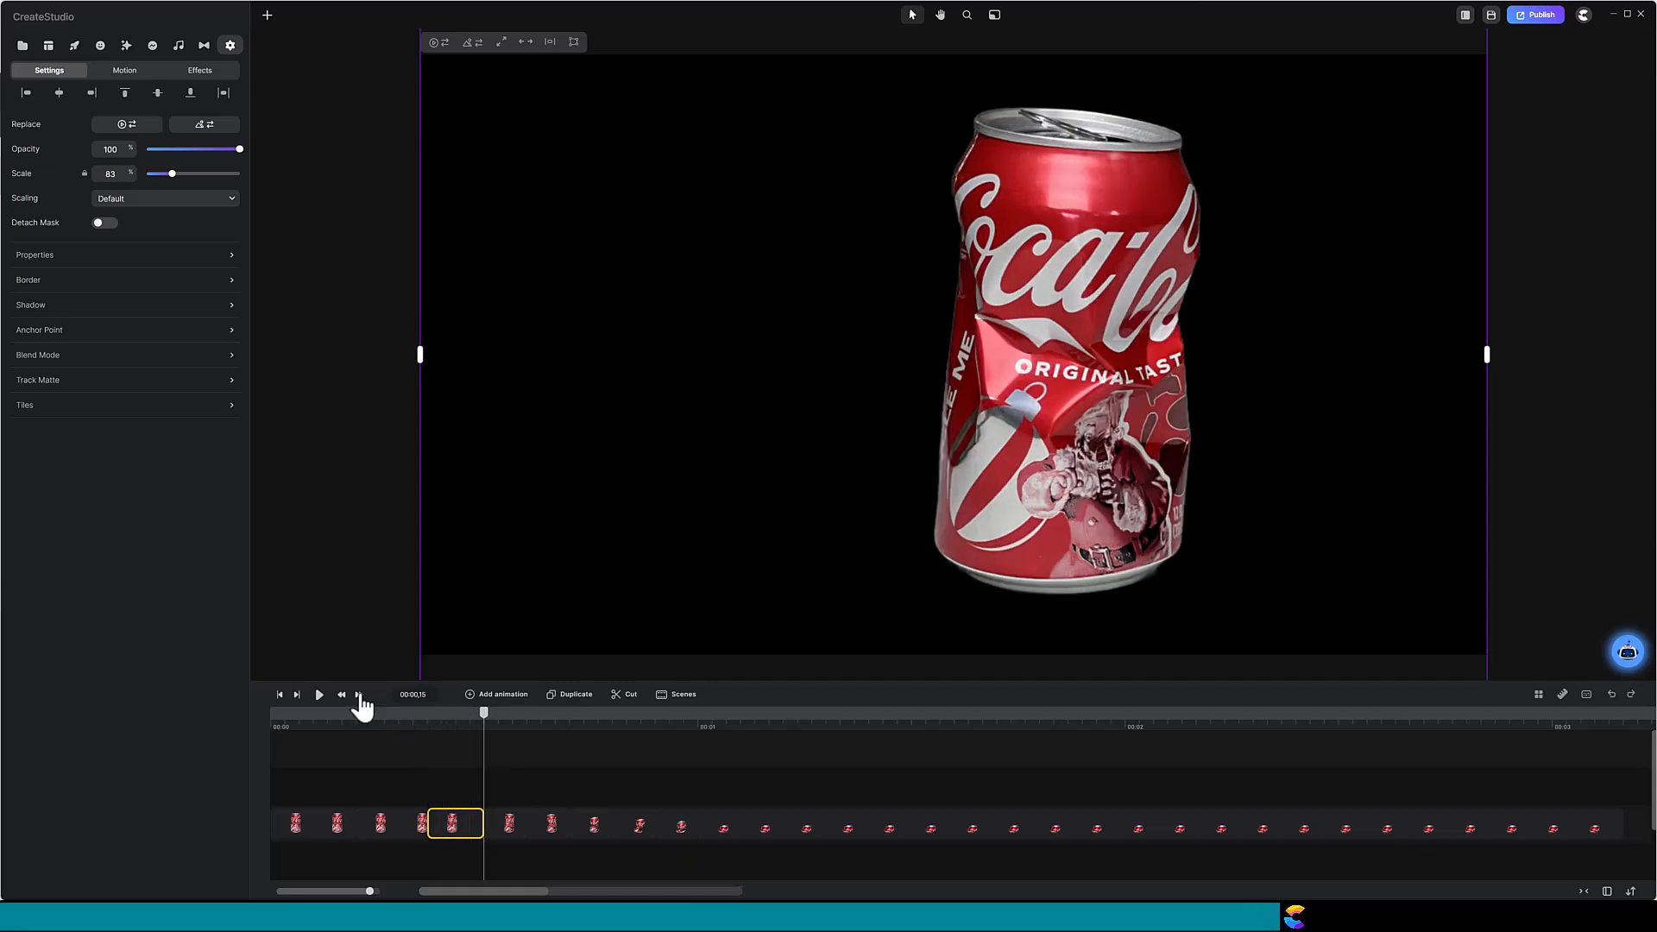
{"action": "left_click", "coordinate": [503, 821]}
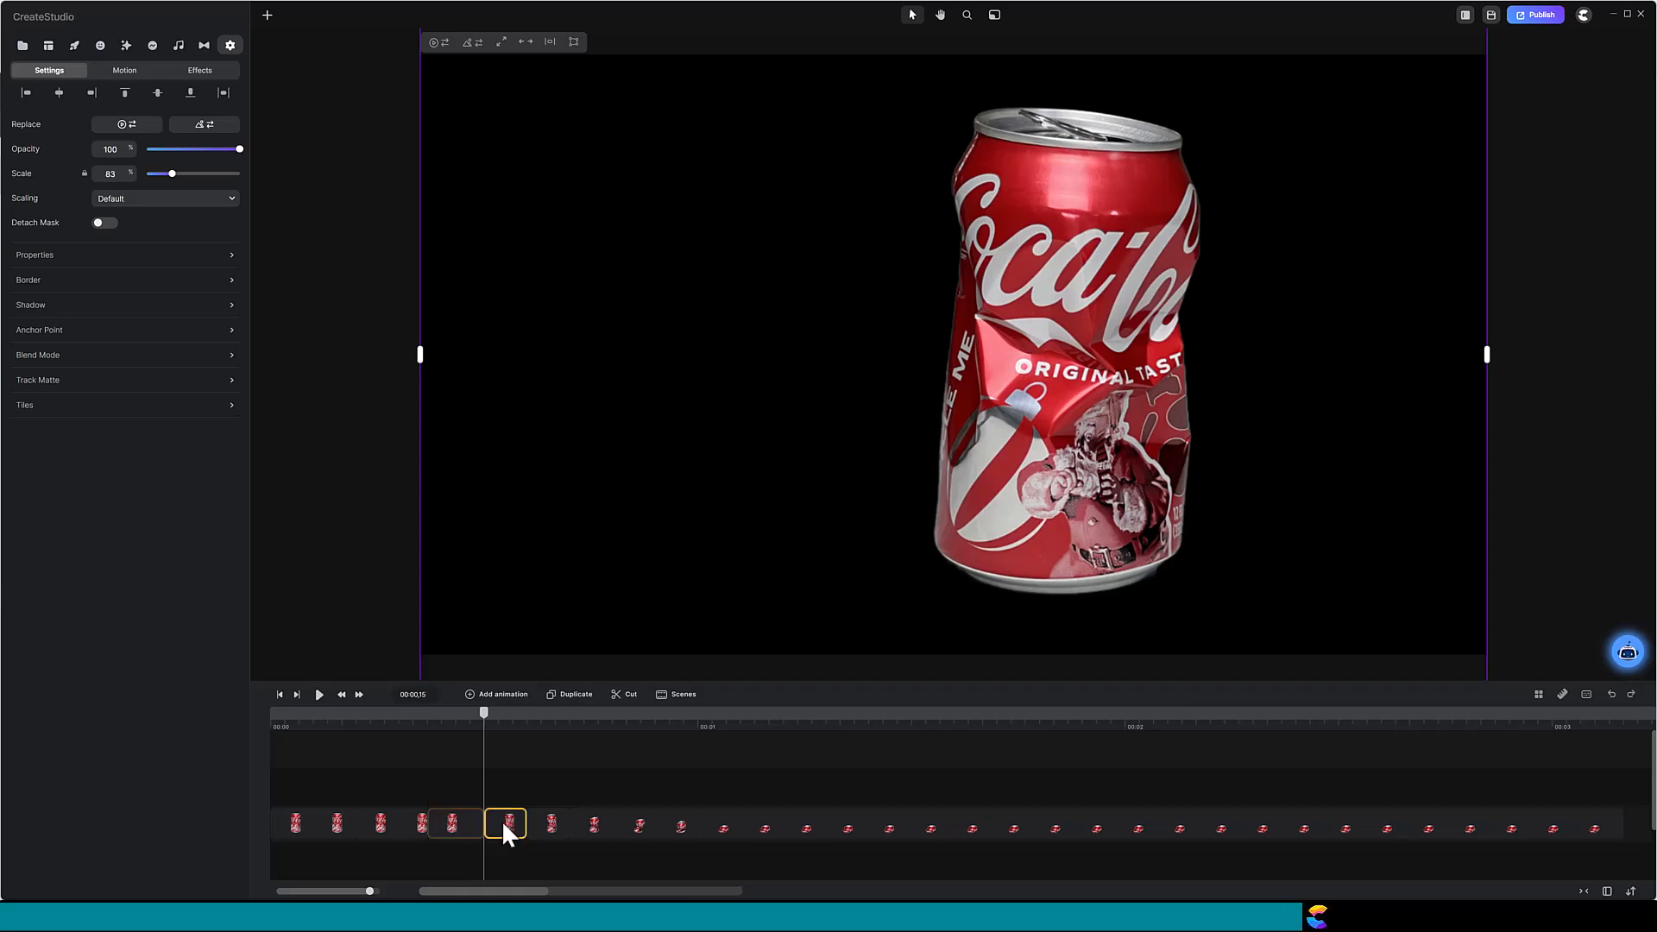
{"action": "left_click", "coordinate": [359, 696]}
{"action": "left_click", "coordinate": [359, 695]}
{"action": "left_click", "coordinate": [359, 695]}
{"action": "left_click", "coordinate": [359, 695]}
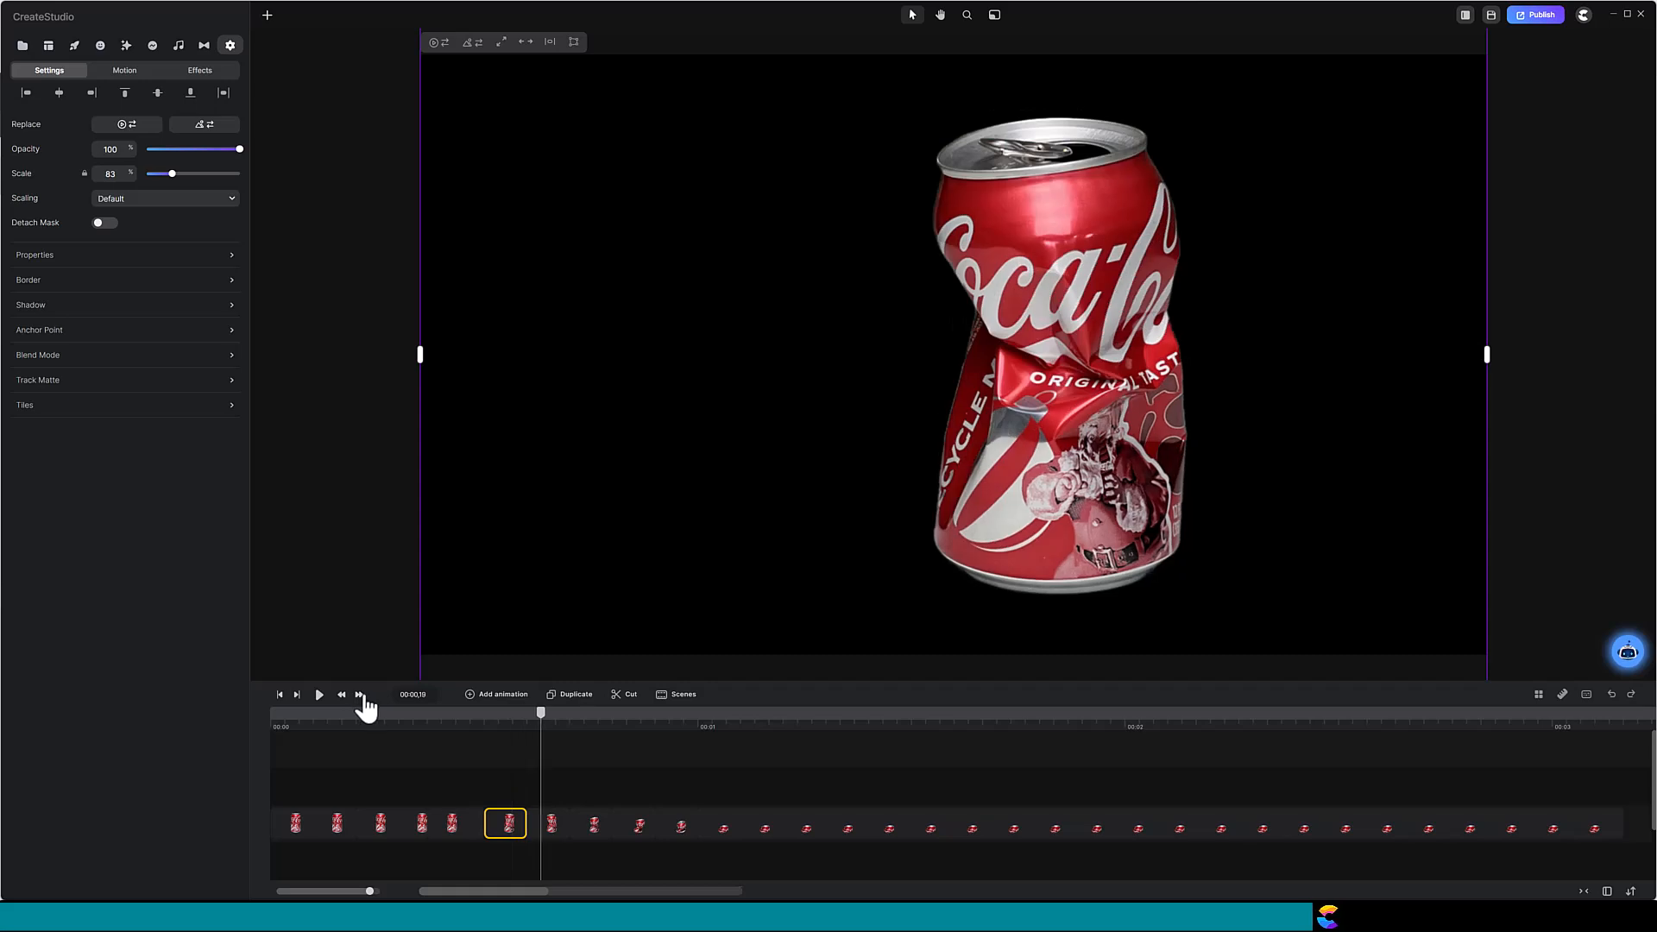
Step: Scrub to the fully crushed can, return to the start, and play the sequence
{"action": "left_click_drag", "start_coordinate": [846, 730], "coordinate": [1265, 758]}
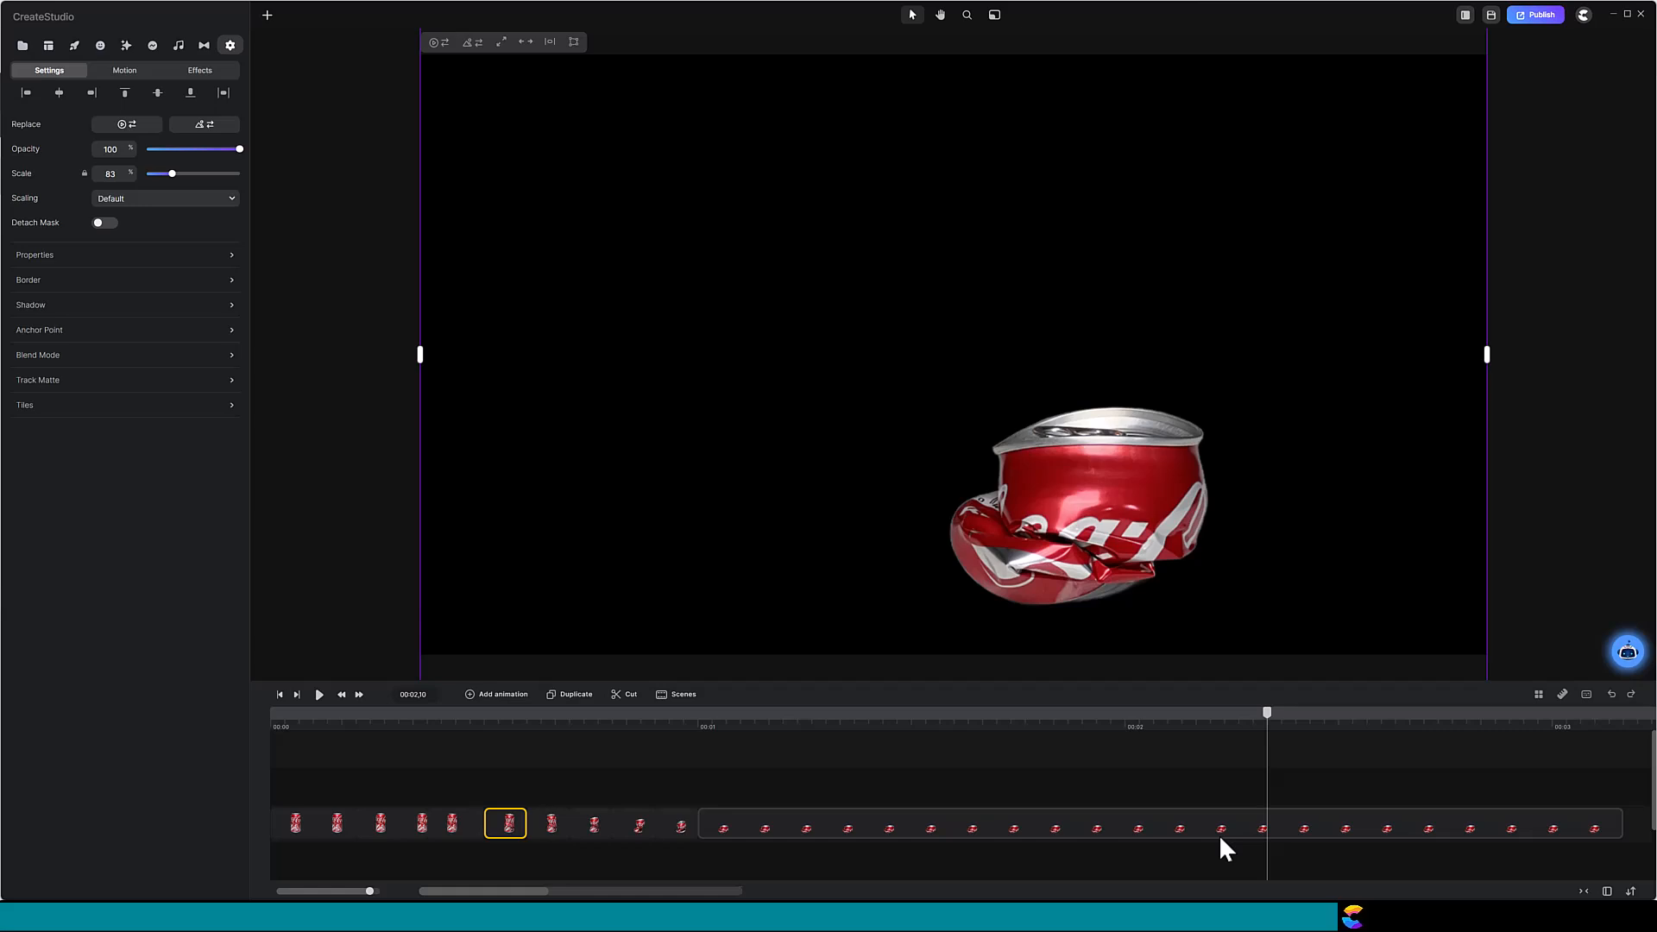
{"action": "left_click", "coordinate": [279, 696]}
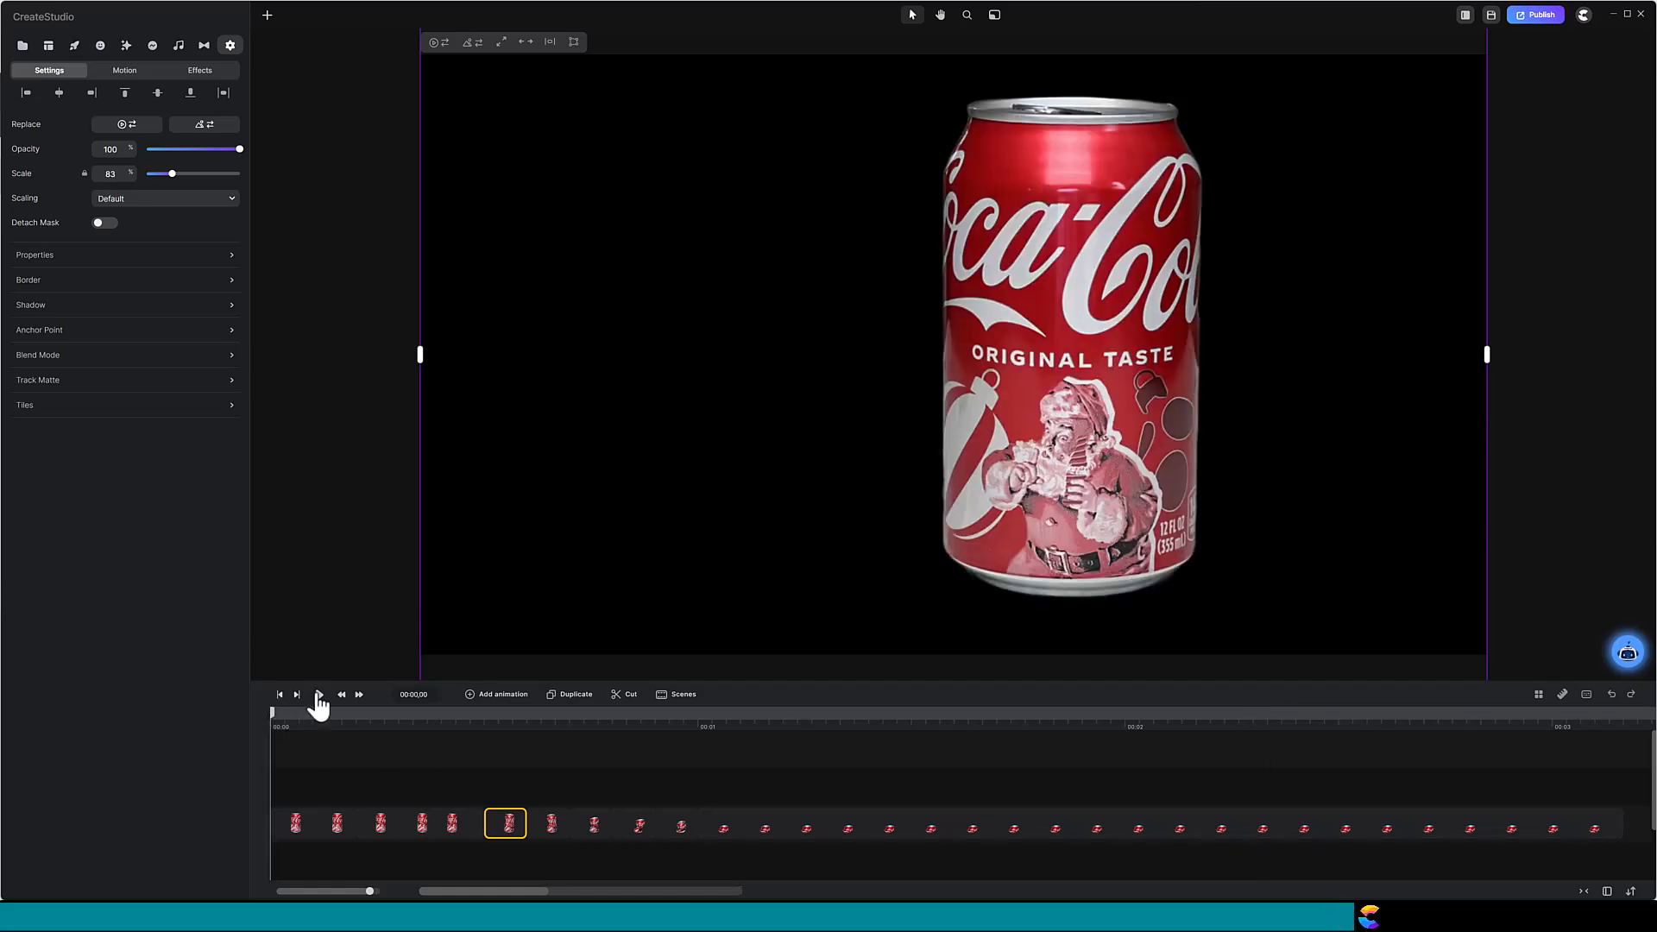
{"action": "left_click", "coordinate": [319, 696]}
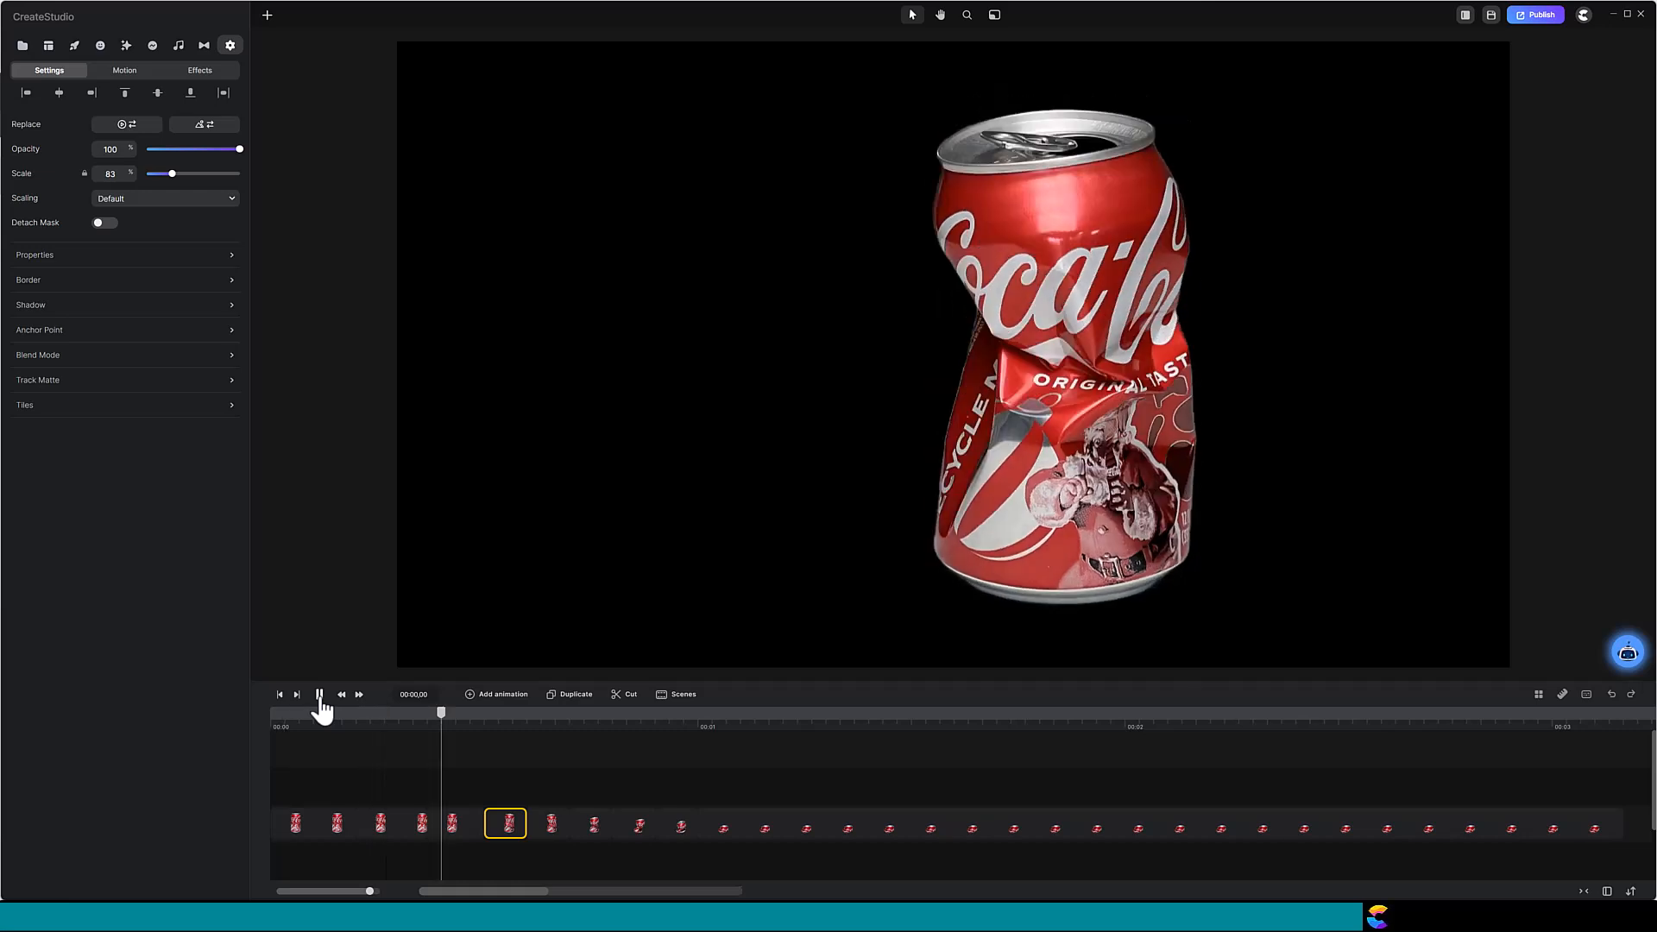